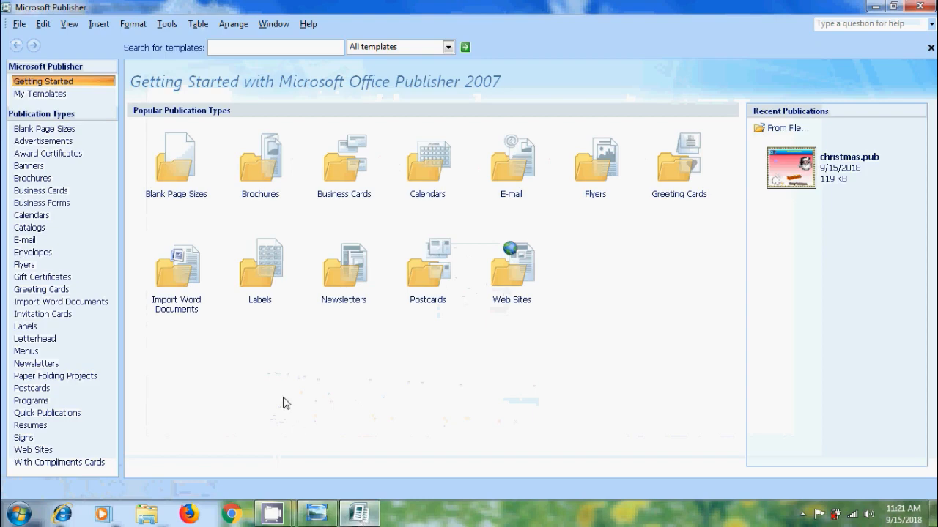
- Create a new publication from the Large (Avery 5160) Return Address label design
left_click(26, 326)
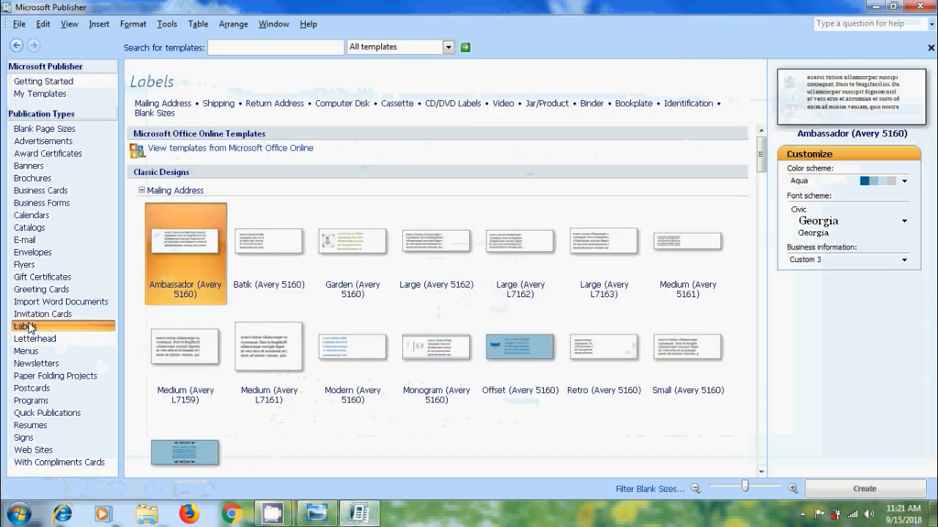
mouse_move(761, 167)
left_mouse_down()
mouse_move(763, 408)
mouse_move(761, 155)
left_mouse_up()
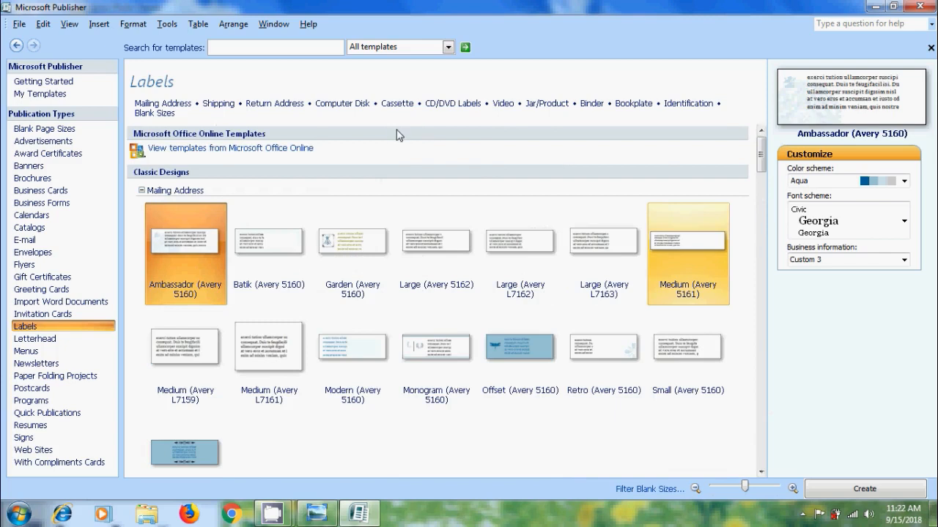
left_click(275, 105)
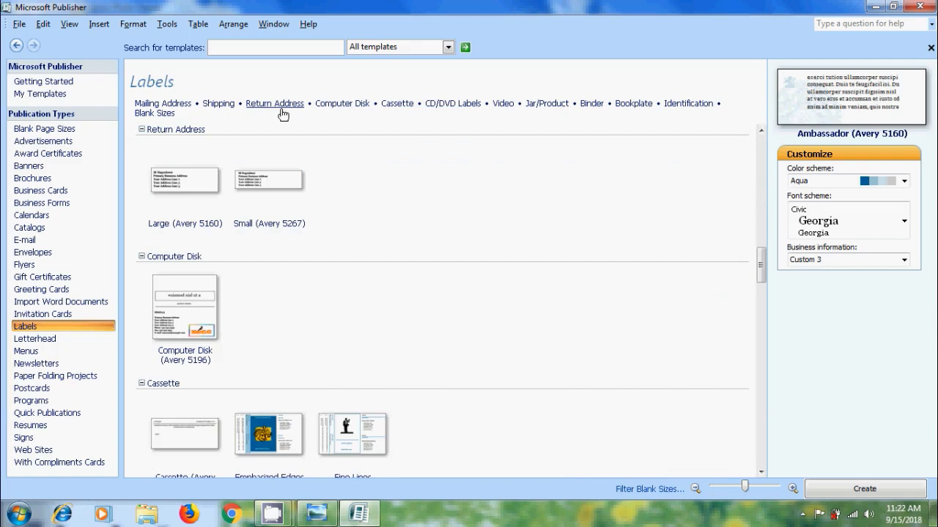
left_click(187, 192)
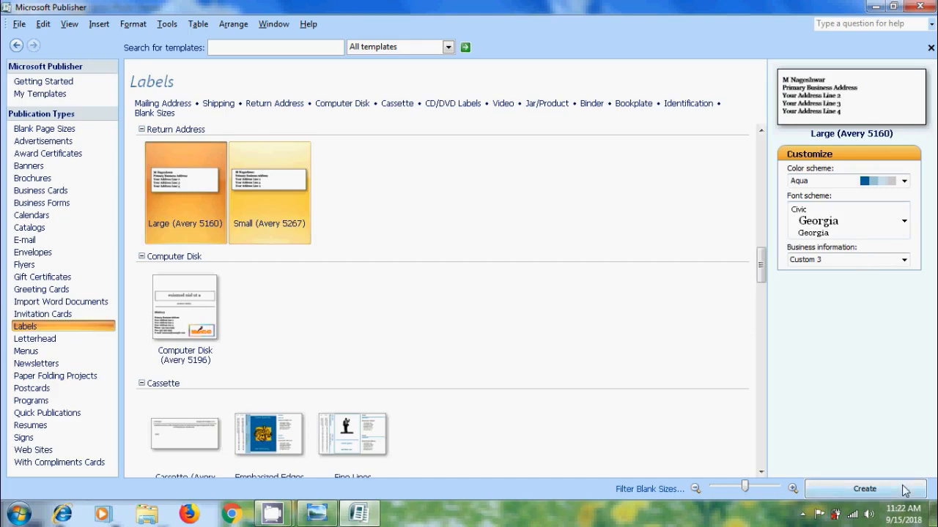
left_click(864, 489)
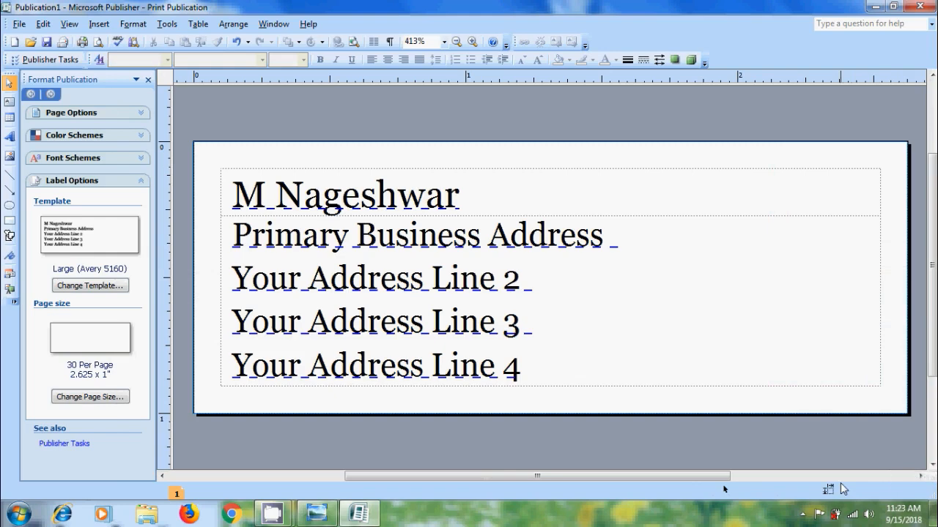
- Delete the top name box and replace the placeholder lines with a four-line return address
left_click(578, 169)
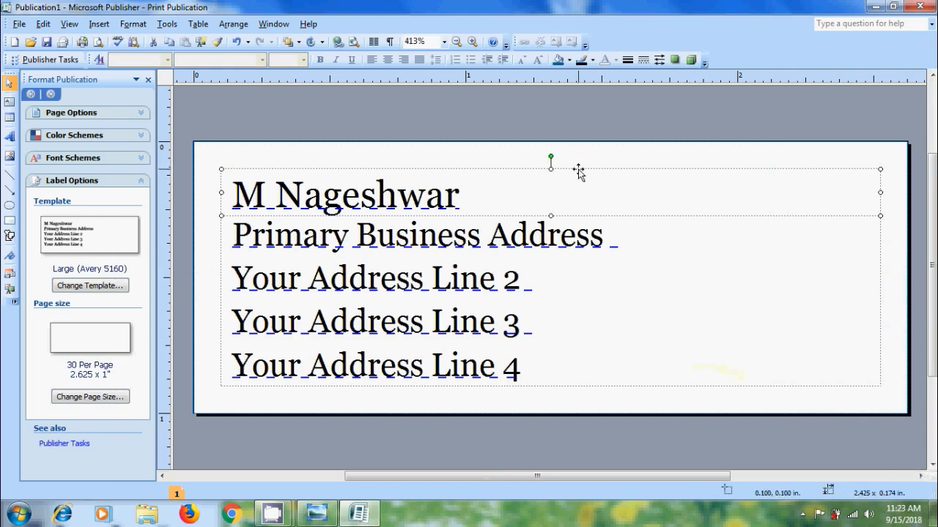
key("Delete")
left_click(362, 315)
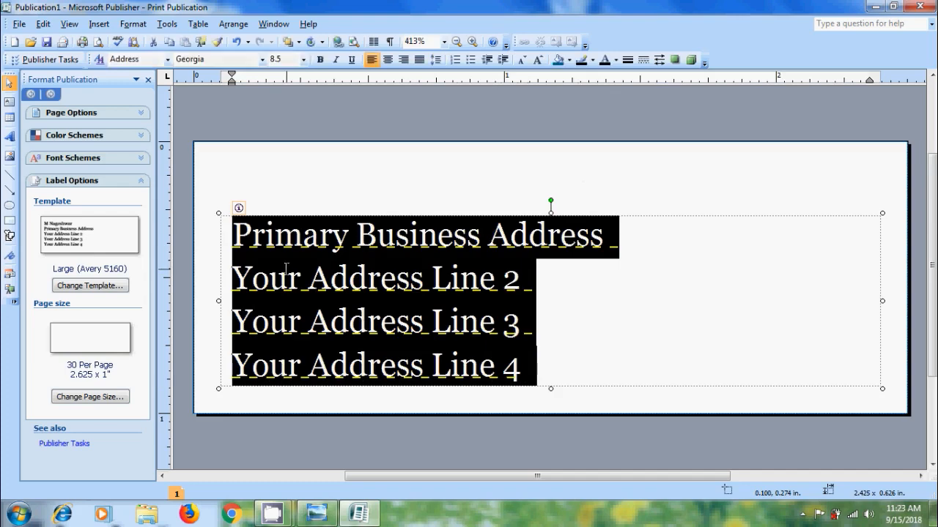
type("Cherry")
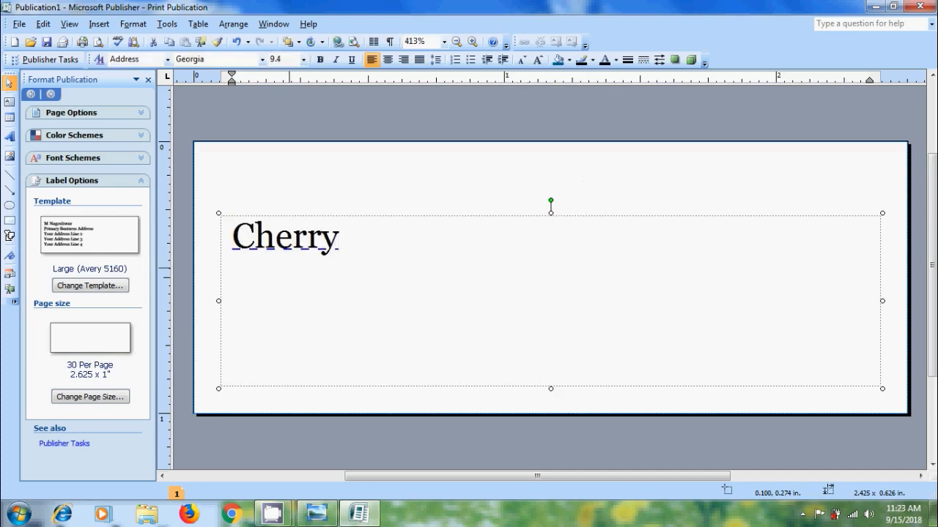
key("Return")
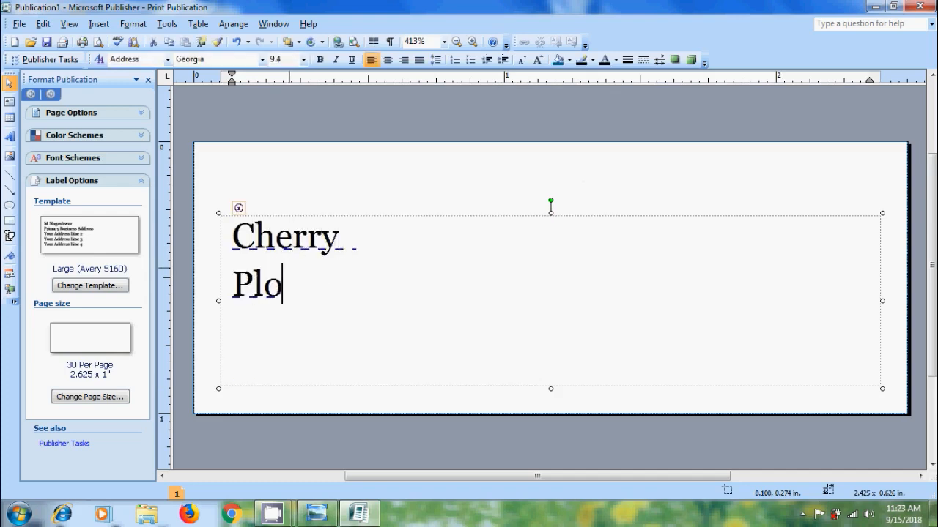
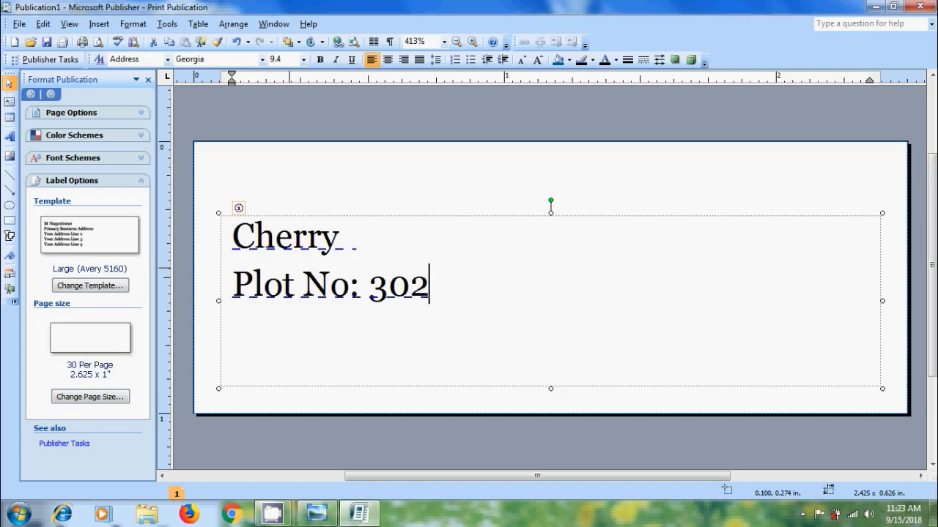
key("Return")
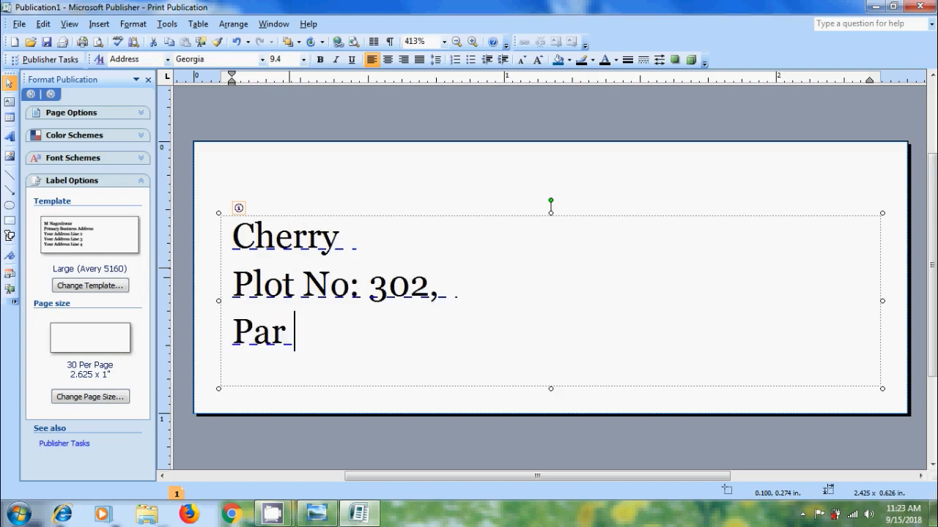
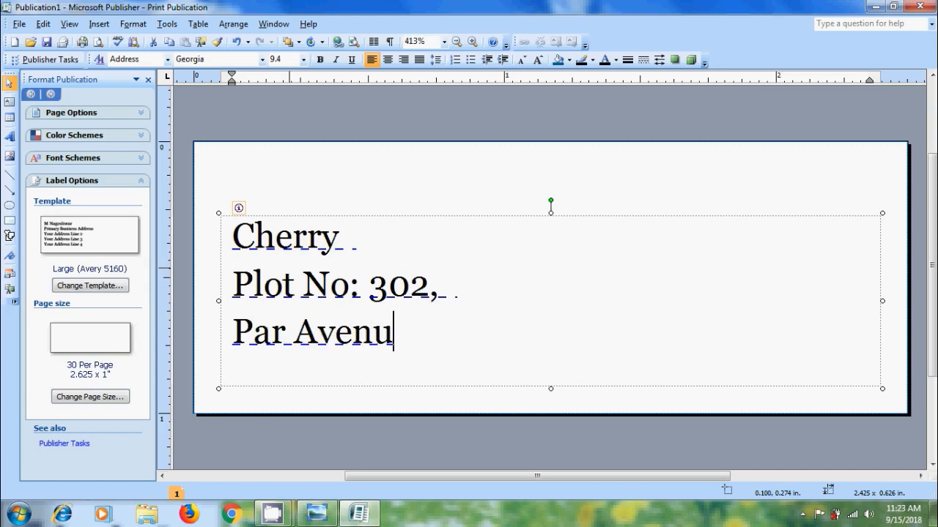
key("Return")
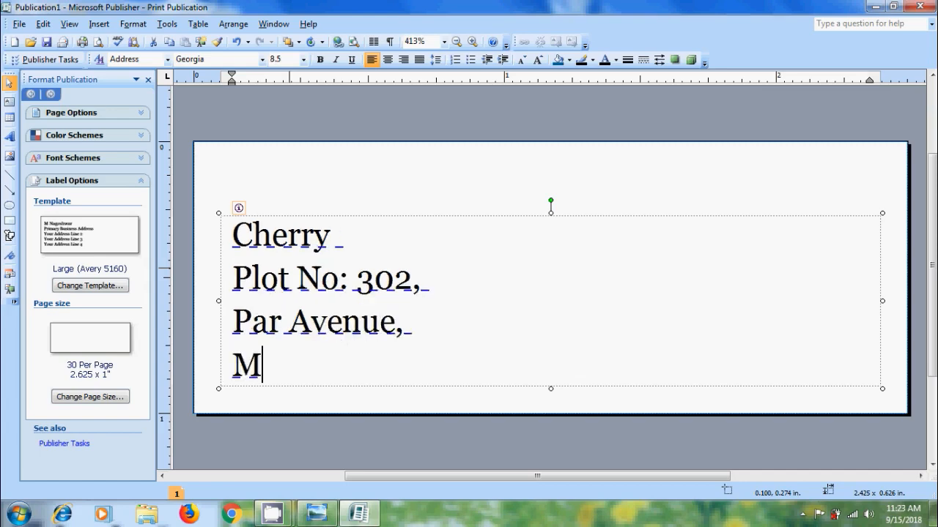
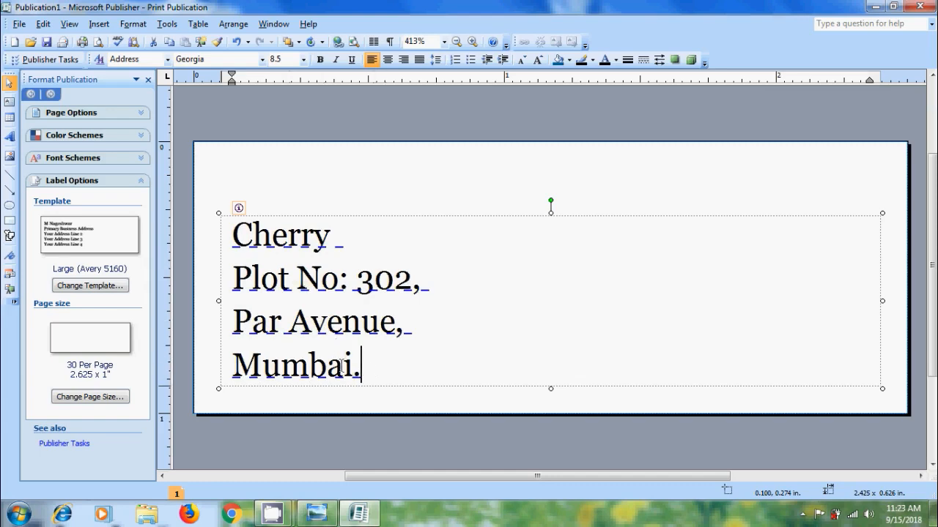
key("ctrl+a")
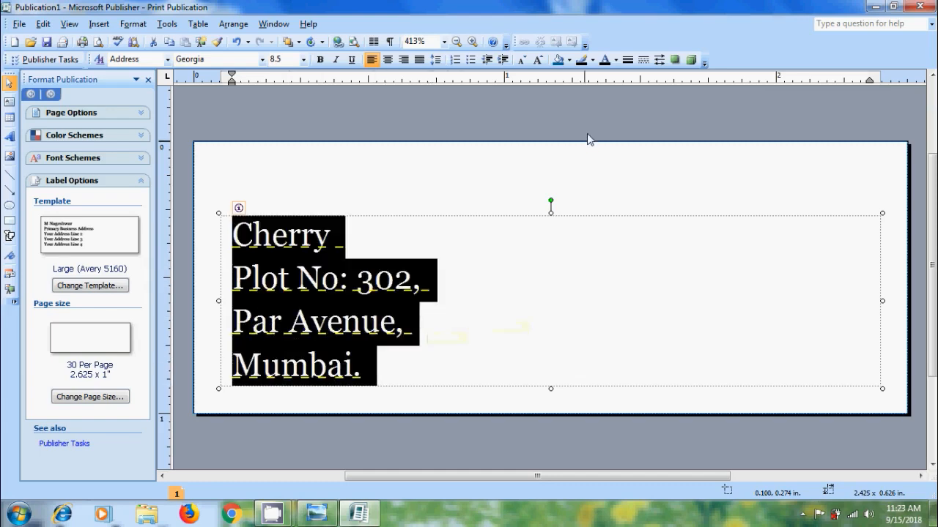
- Color all the address text yellow
left_click(616, 60)
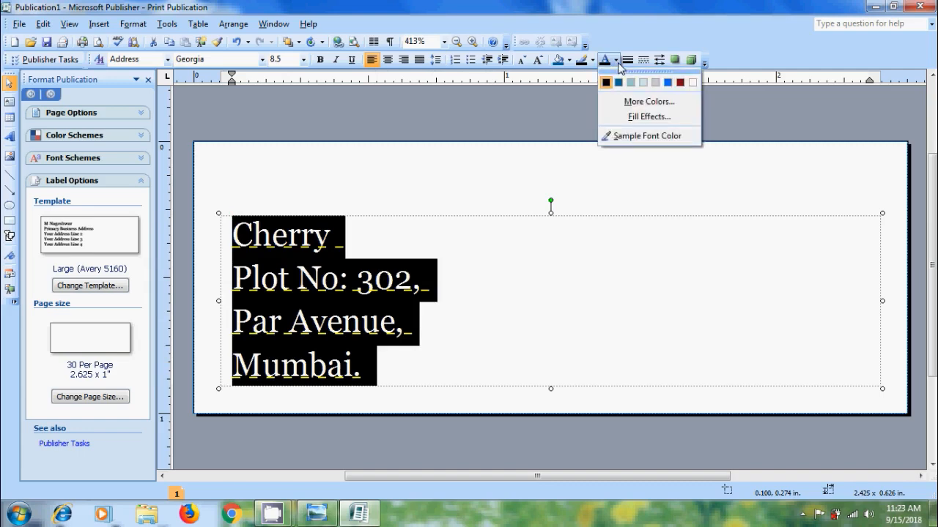
left_click(649, 102)
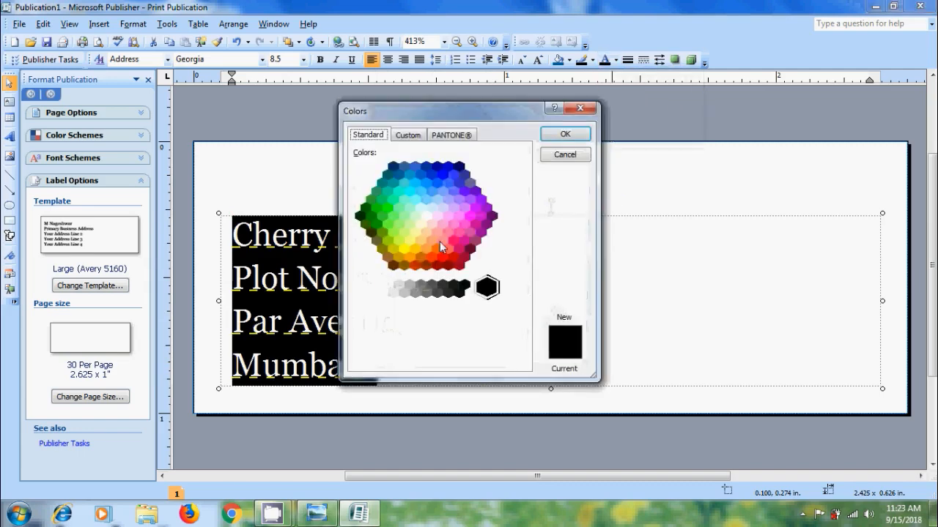
left_click(407, 253)
left_click(578, 138)
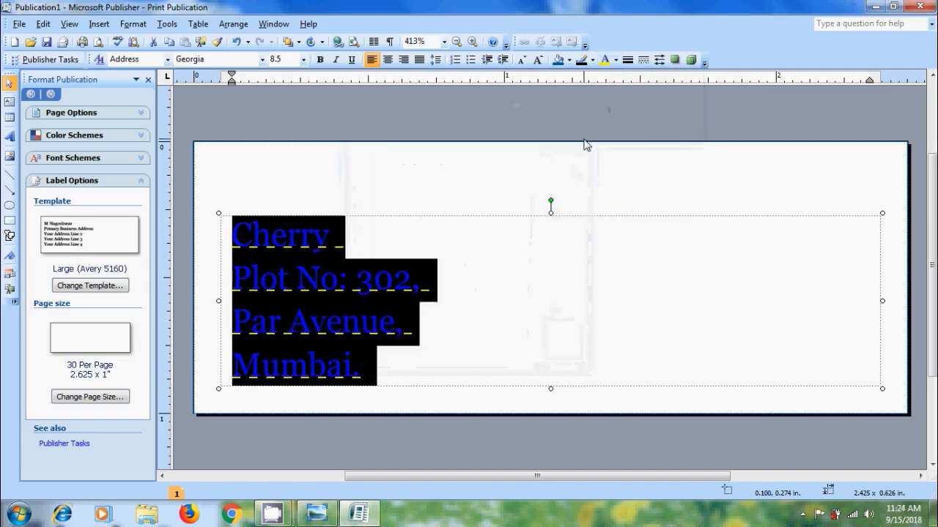
left_click(330, 242)
- Make the first address line red, 12 pt and bold
left_click(333, 241)
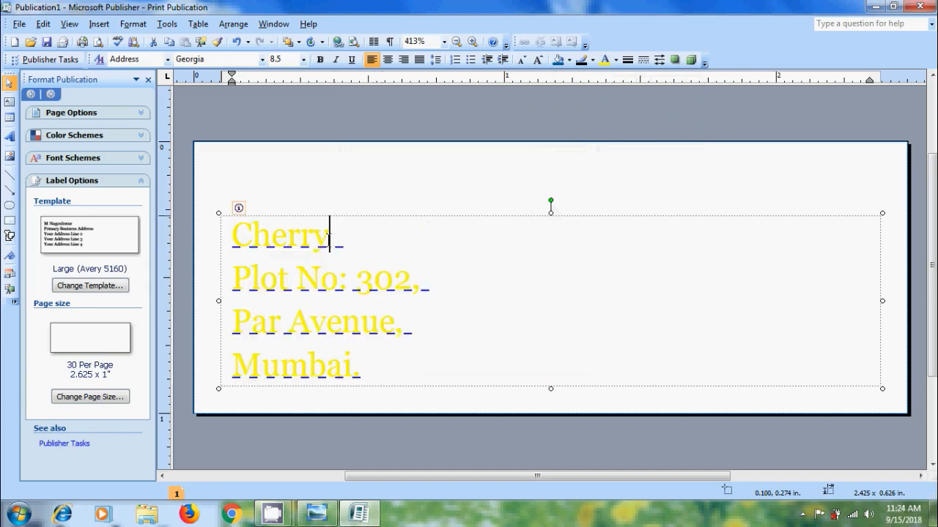
left_click_drag(330, 236, 232, 236)
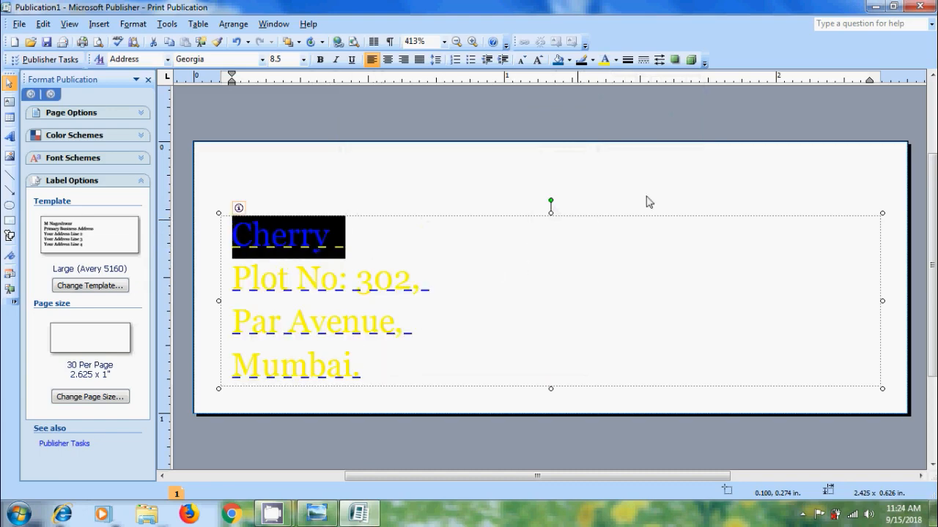
left_click(615, 60)
left_click(636, 116)
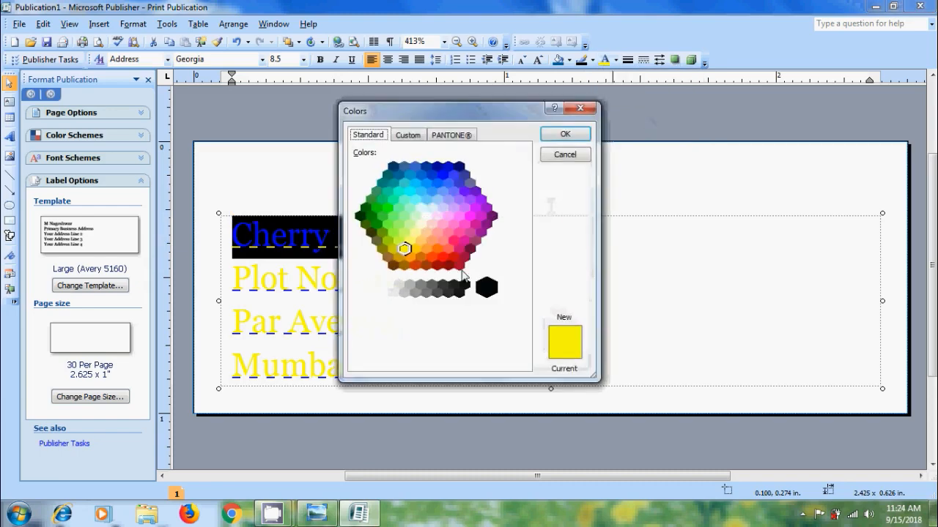
left_click(442, 262)
left_click(564, 134)
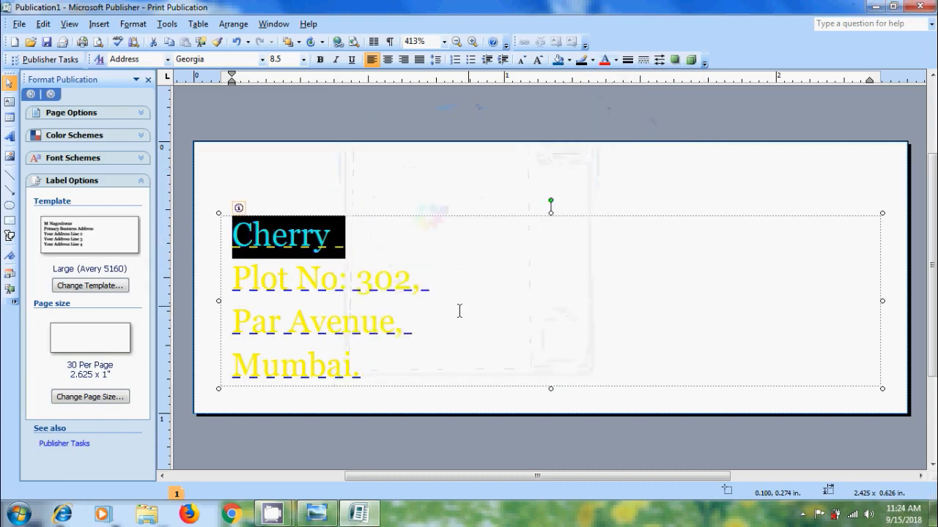
left_click(303, 59)
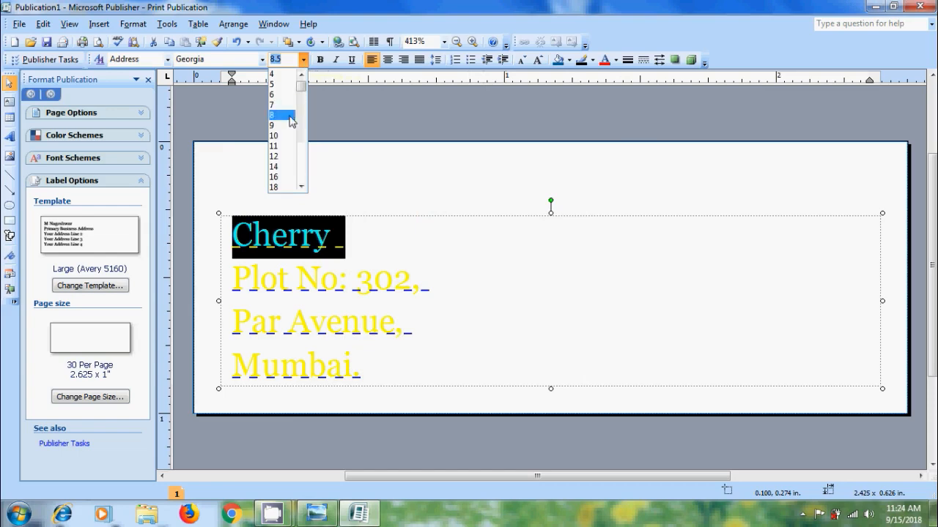
left_click(285, 156)
left_click(320, 61)
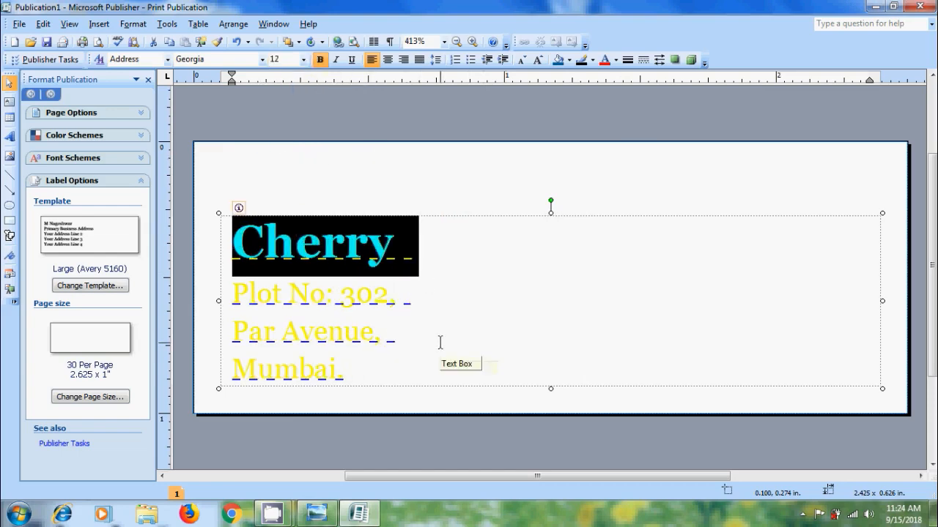
- Fill the address box with the Ocean preset gradient and stretch it taller
left_click(569, 60)
left_click(602, 152)
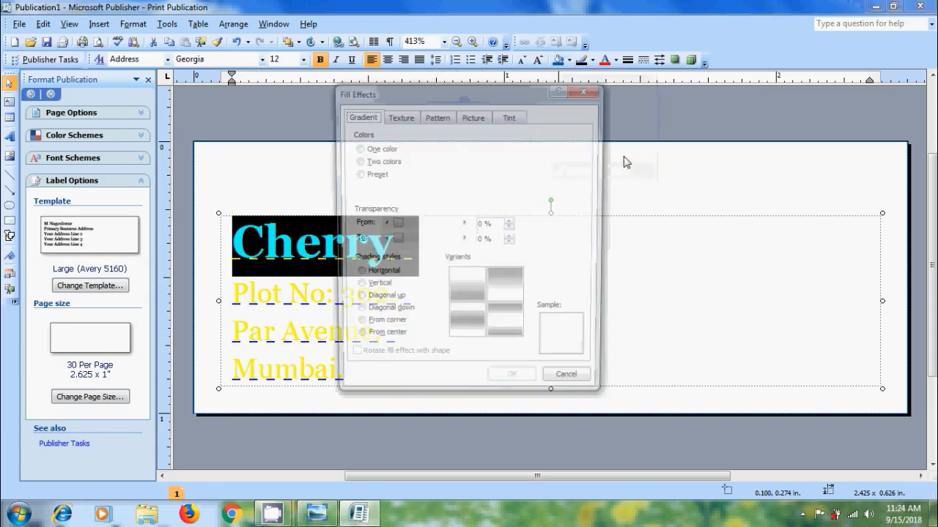
left_click(357, 175)
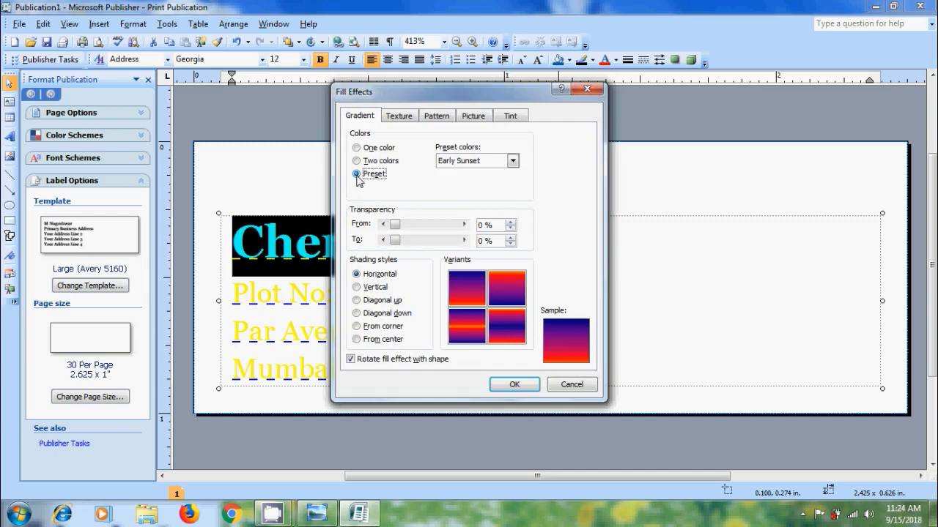
left_click(515, 163)
left_click(513, 216)
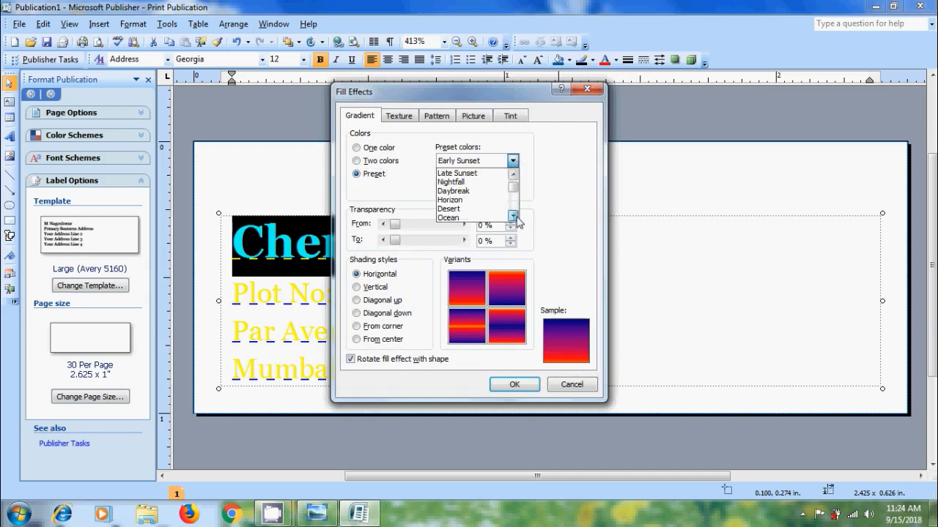
left_click(460, 218)
left_click(523, 386)
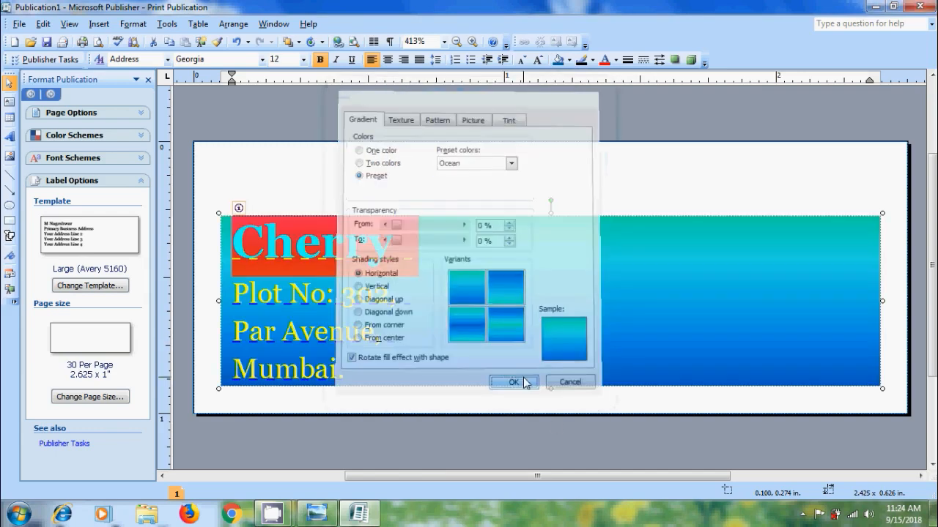
left_click(609, 260)
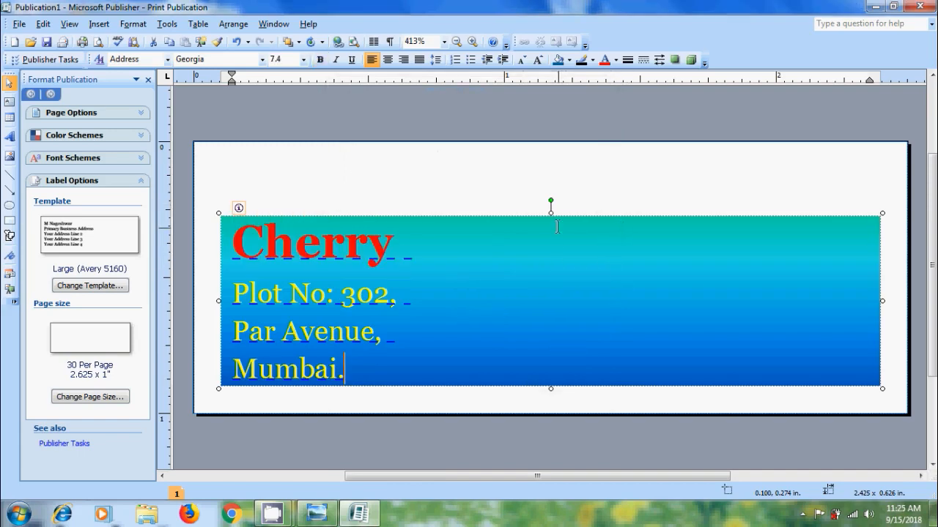
left_click_drag(550, 214, 550, 176)
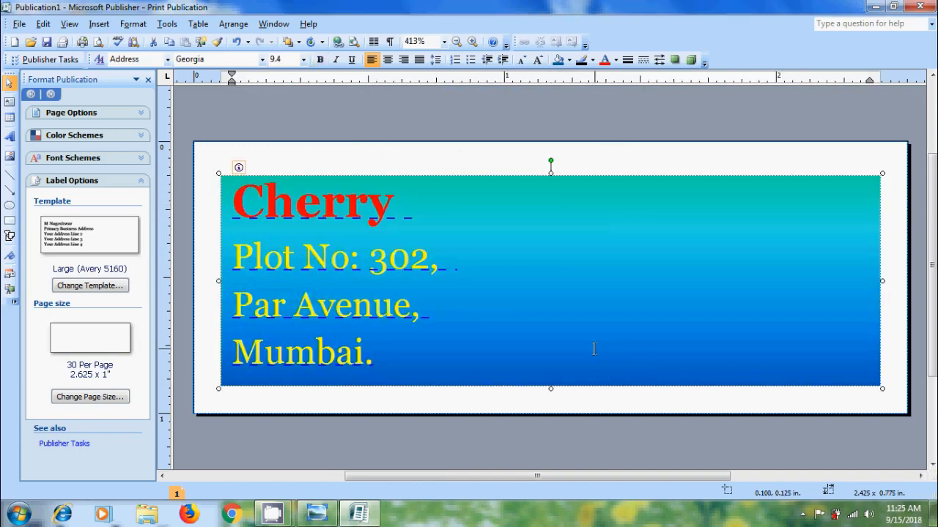
- Add silver 3D WordArt reading 'Best Of Luck Buddy.'
left_click(9, 139)
left_click(536, 311)
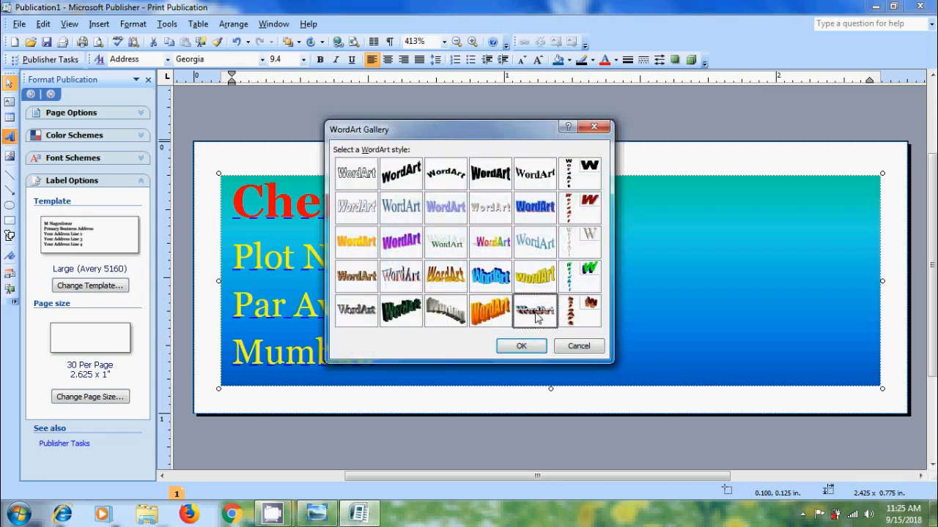
left_click(530, 346)
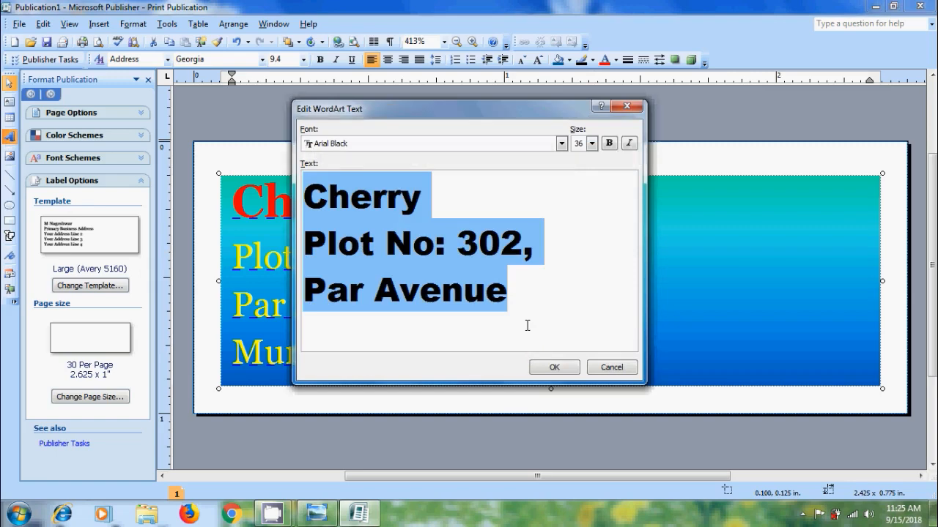
type("Be")
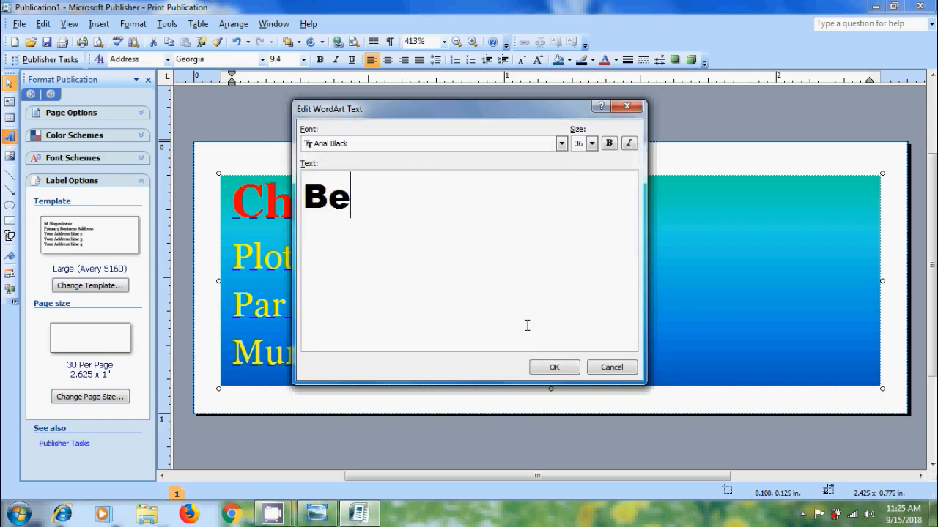
type("st O")
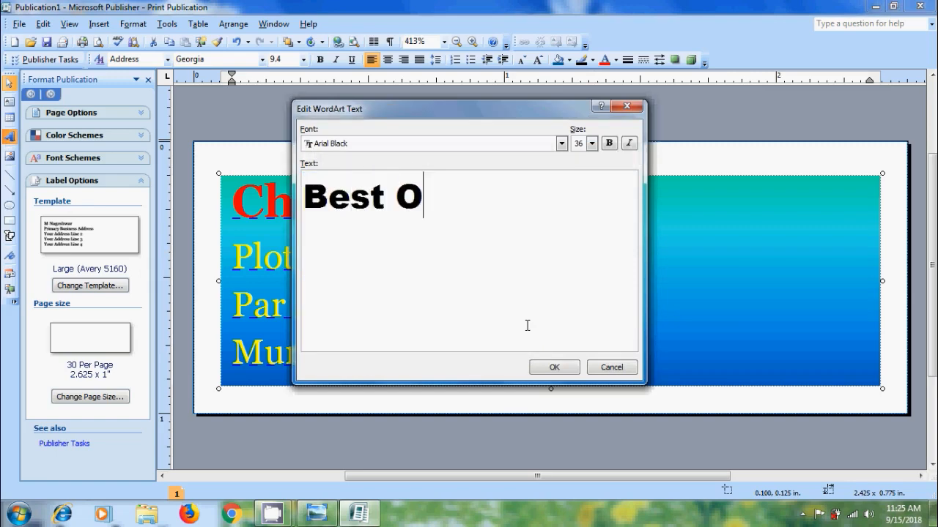
type("f Luck")
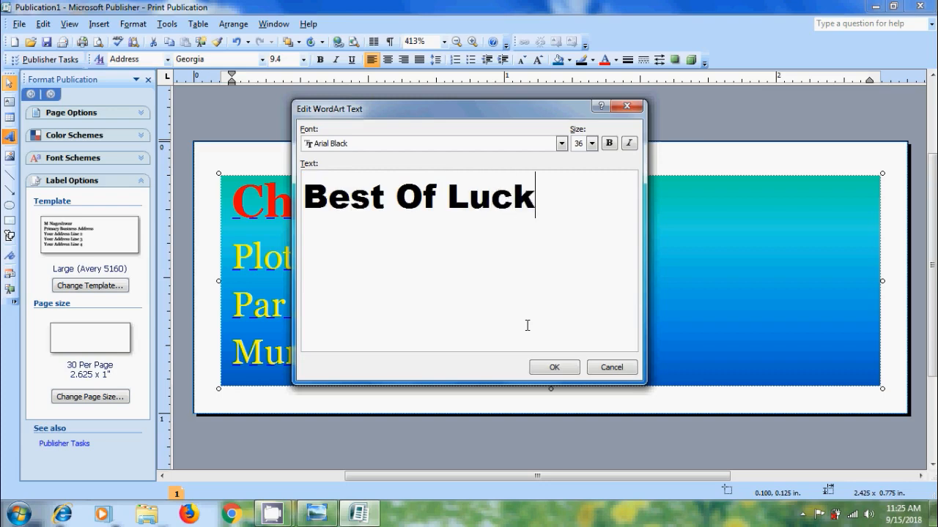
type(" Buddy.")
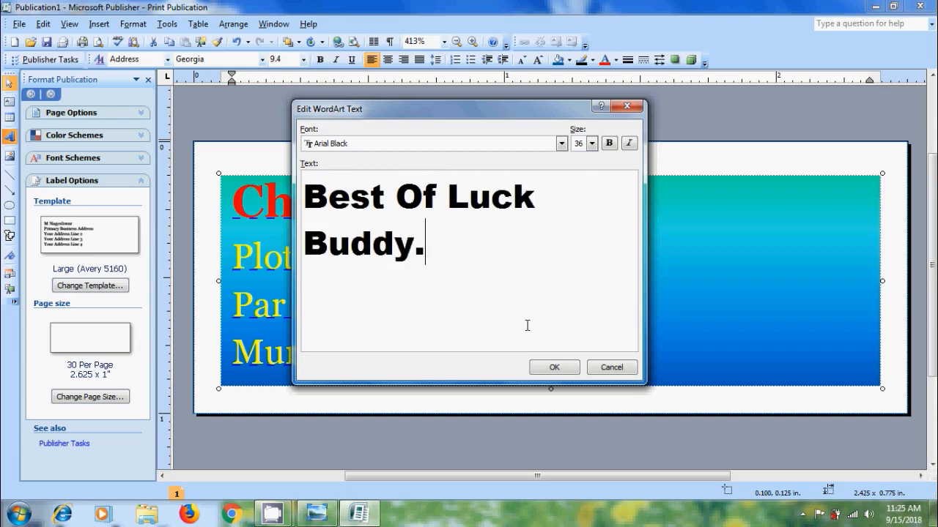
- Format the WordArt text as Georgia, 12 pt, bold
left_click_drag(431, 249, 305, 202)
left_click(594, 146)
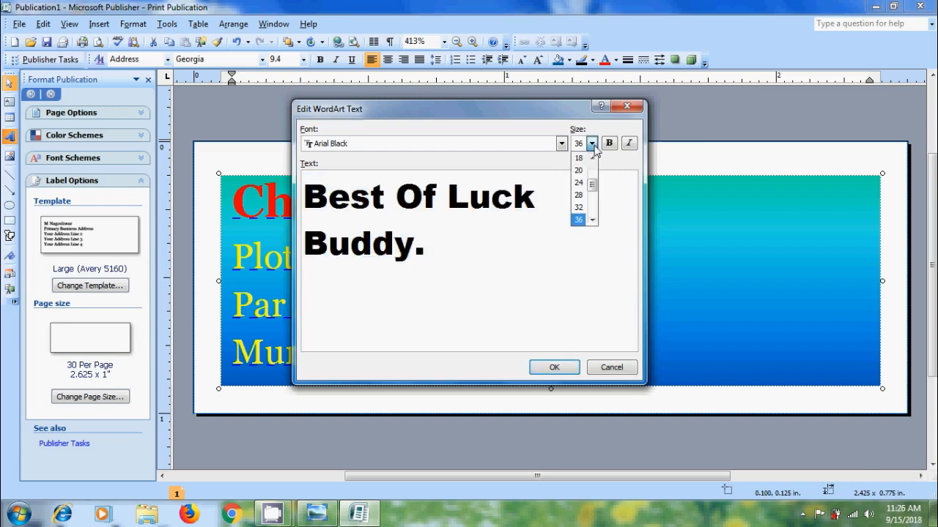
left_click_drag(592, 188, 592, 178)
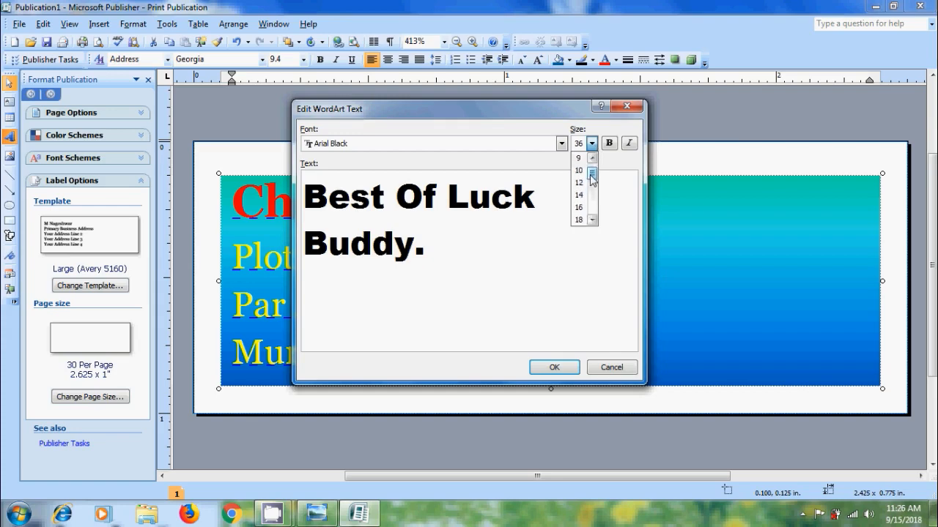
left_click(579, 171)
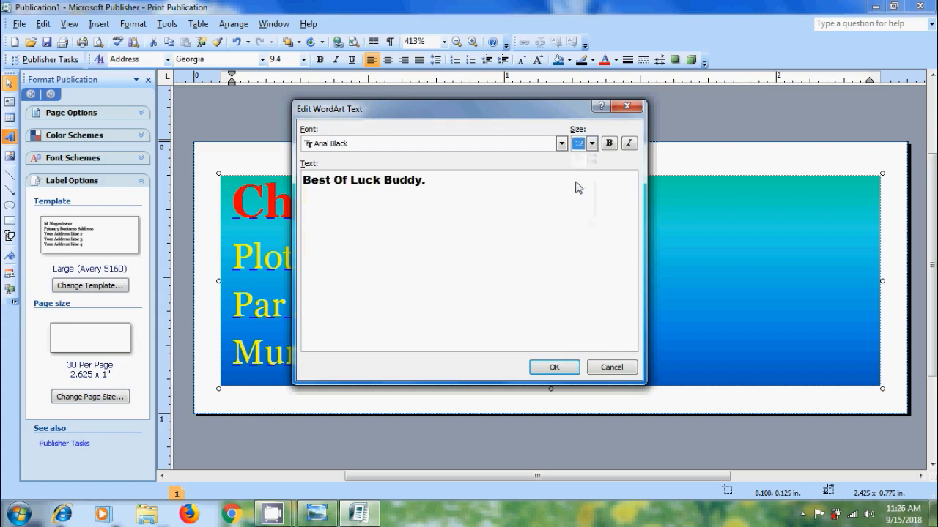
left_click(610, 144)
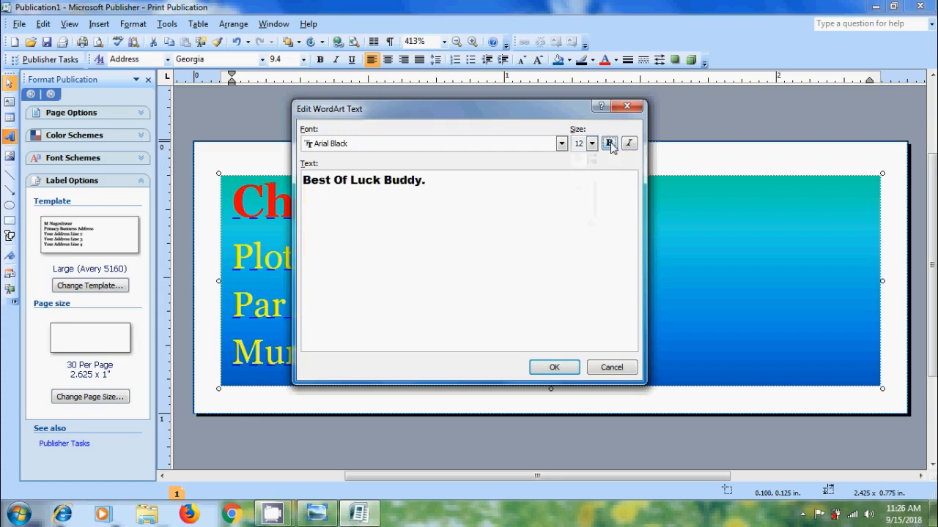
left_click(563, 145)
left_click_drag(563, 174, 562, 193)
left_click(562, 159)
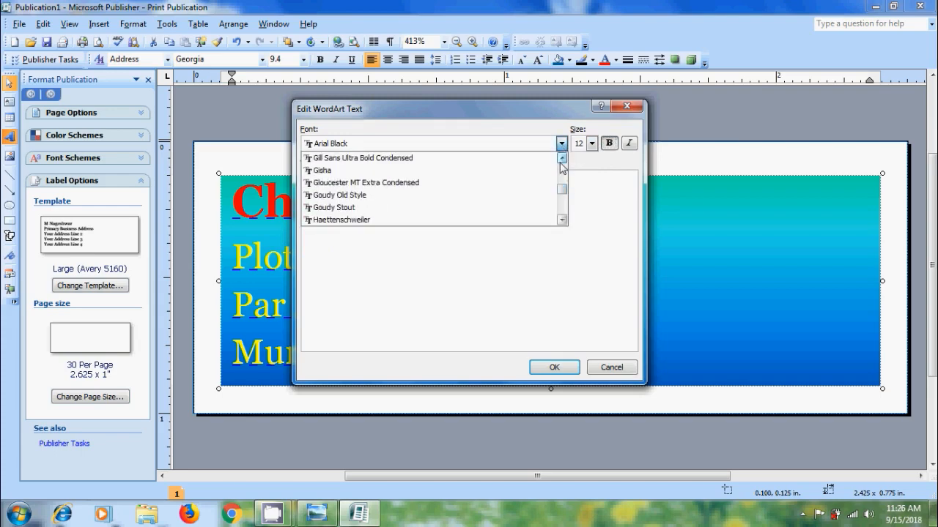
left_click(562, 158)
left_click(562, 159)
left_click(562, 158)
left_click(562, 158)
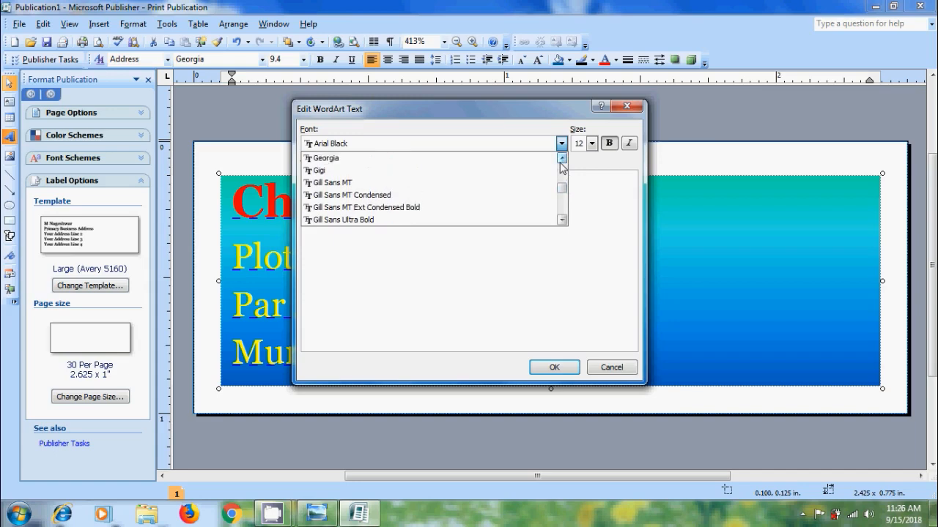
left_click(370, 162)
- Place the WordArt beside the last address line at the label's bottom
left_click(559, 369)
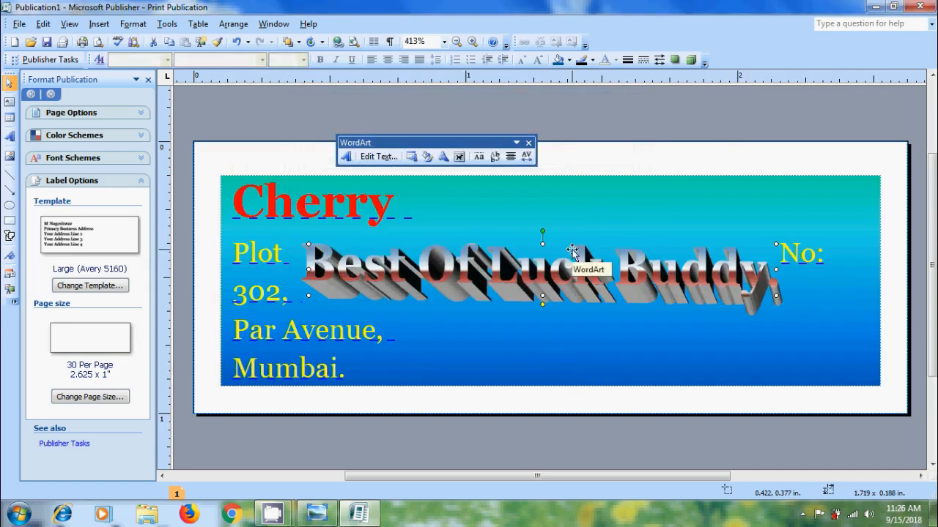
left_click_drag(572, 252, 652, 344)
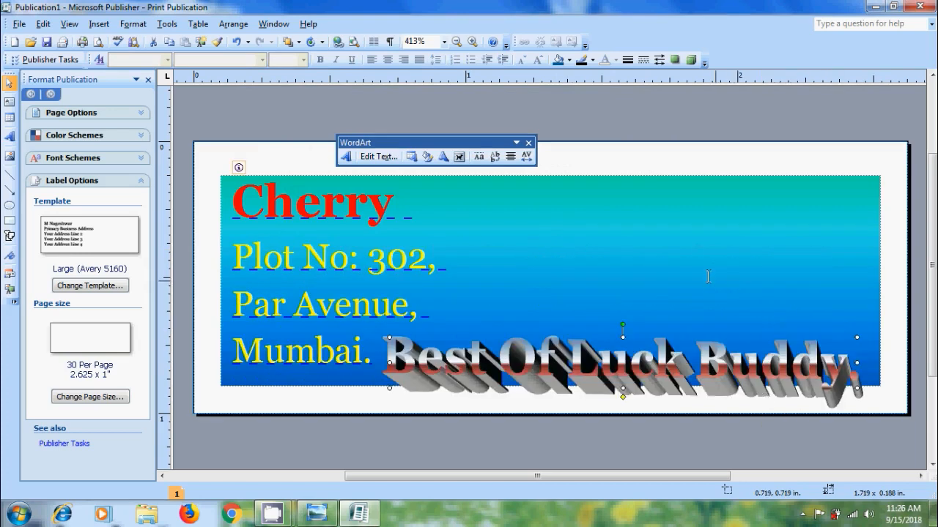
left_click(97, 24)
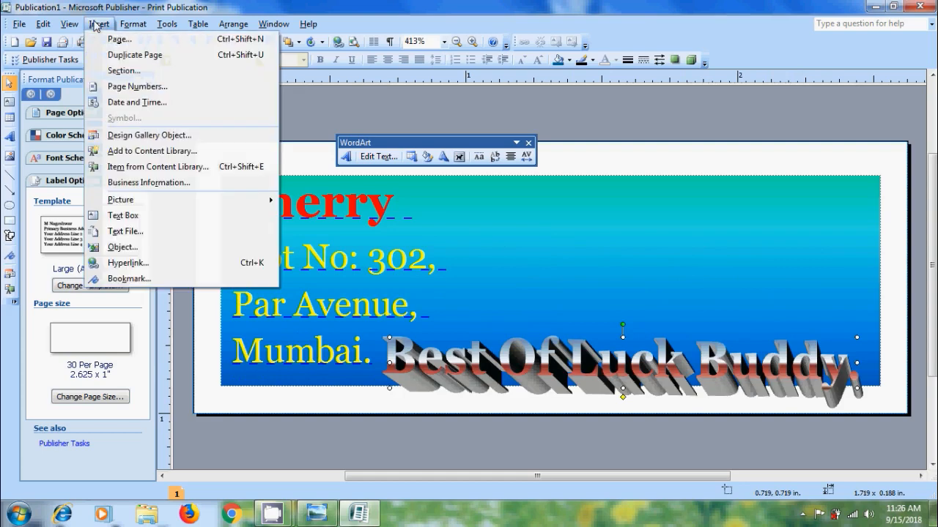
- Search clip art for 'sport' and insert the race-car clip onto the label
mouse_move(213, 200)
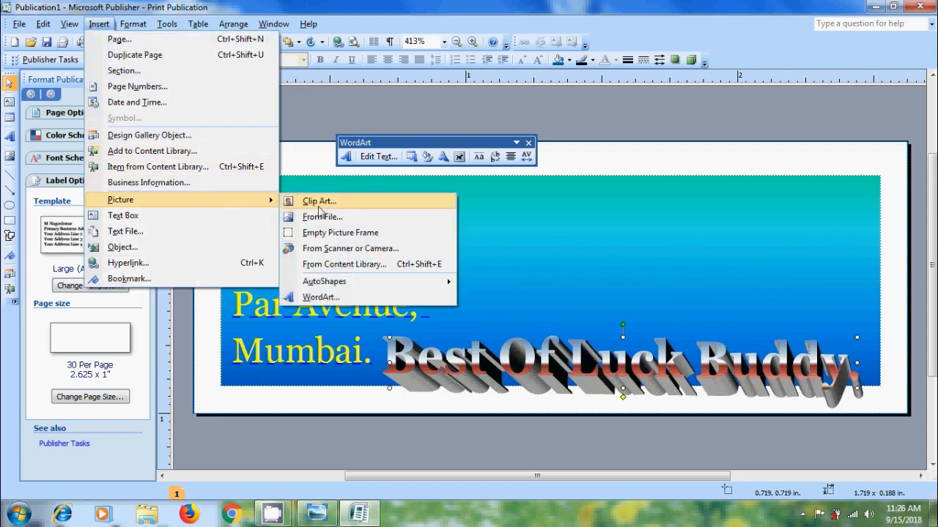
left_click(341, 206)
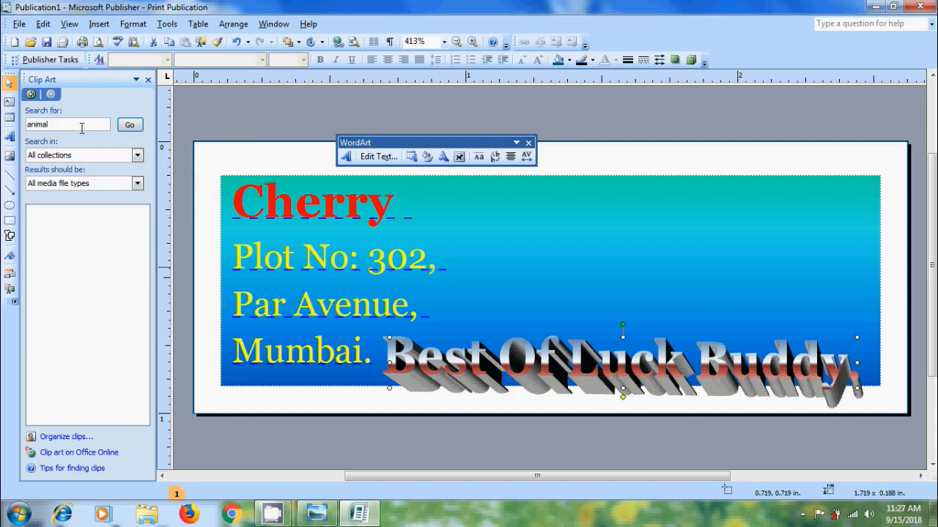
left_click(71, 123)
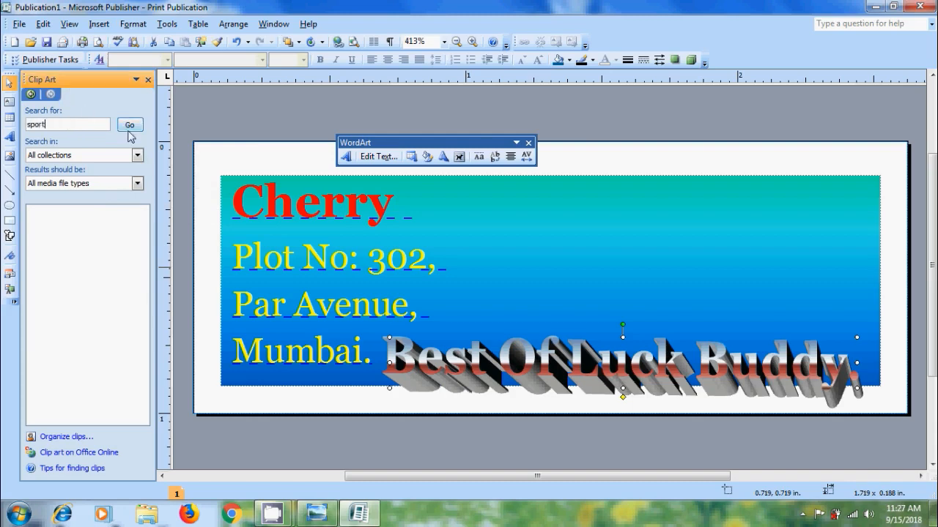
left_click(130, 126)
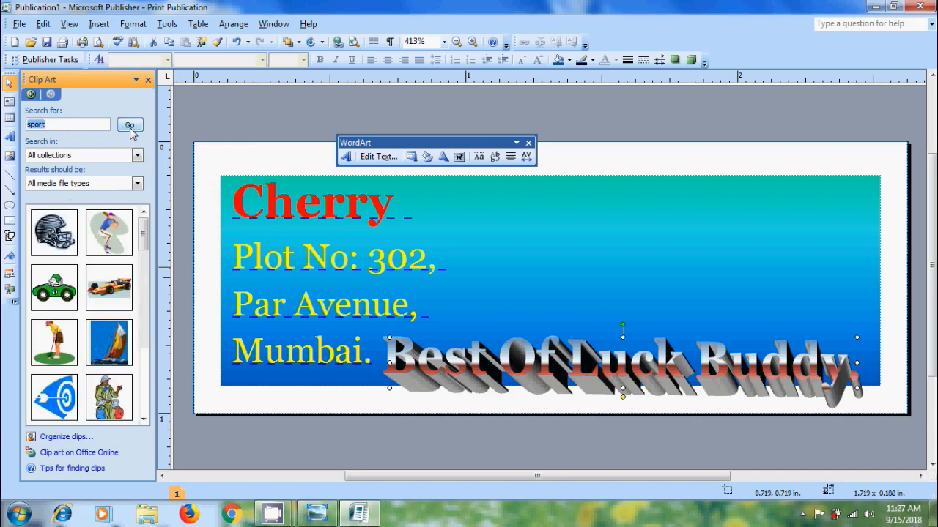
left_click_drag(144, 236, 145, 253)
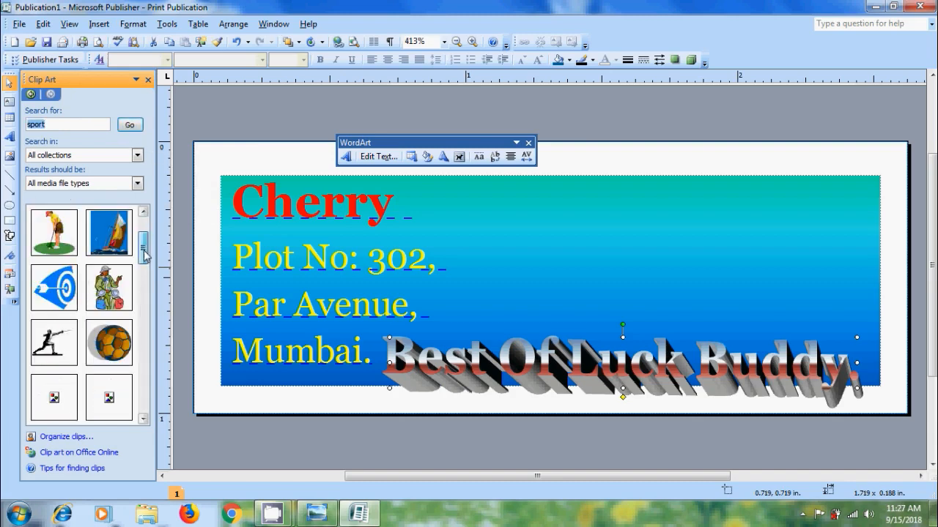
left_click_drag(148, 300, 149, 253)
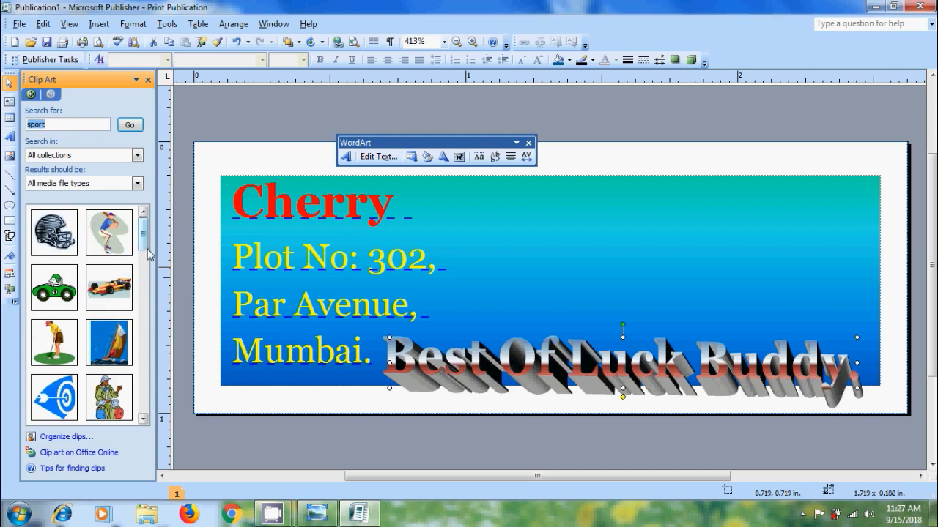
left_click(108, 289)
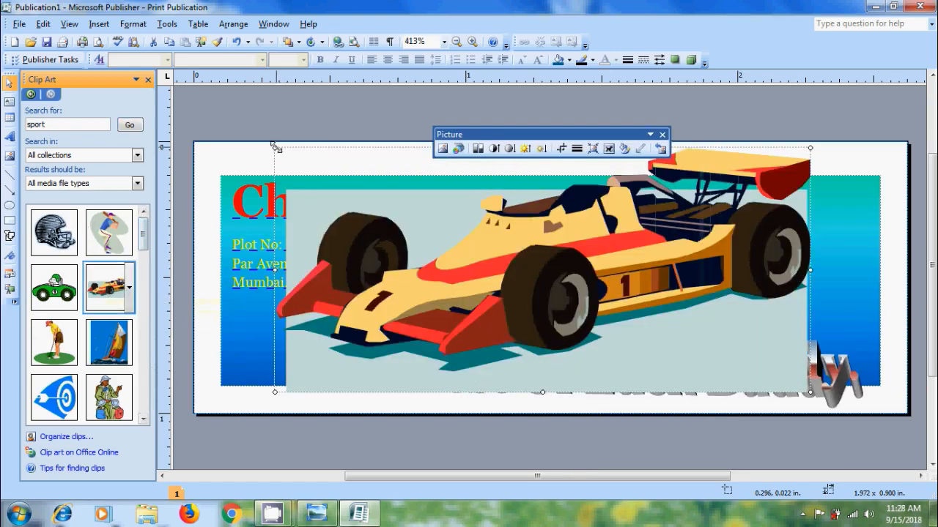
- Shrink the race-car picture and move it into the label's top-right corner
left_click_drag(274, 149, 542, 271)
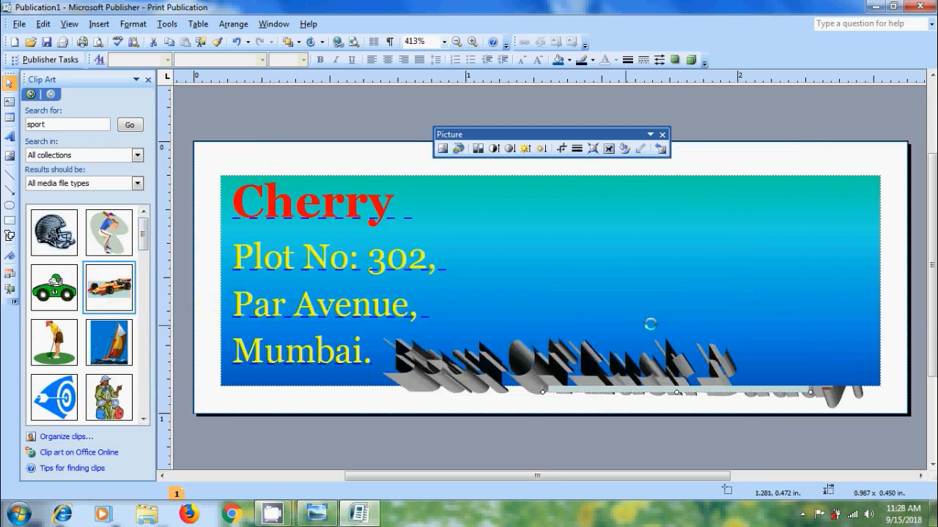
left_click_drag(660, 324, 726, 232)
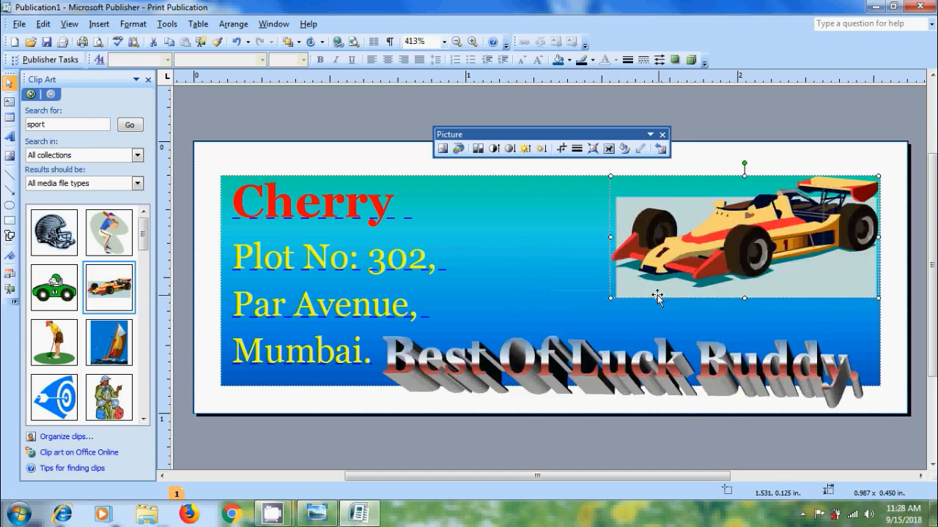
left_click_drag(609, 297, 689, 251)
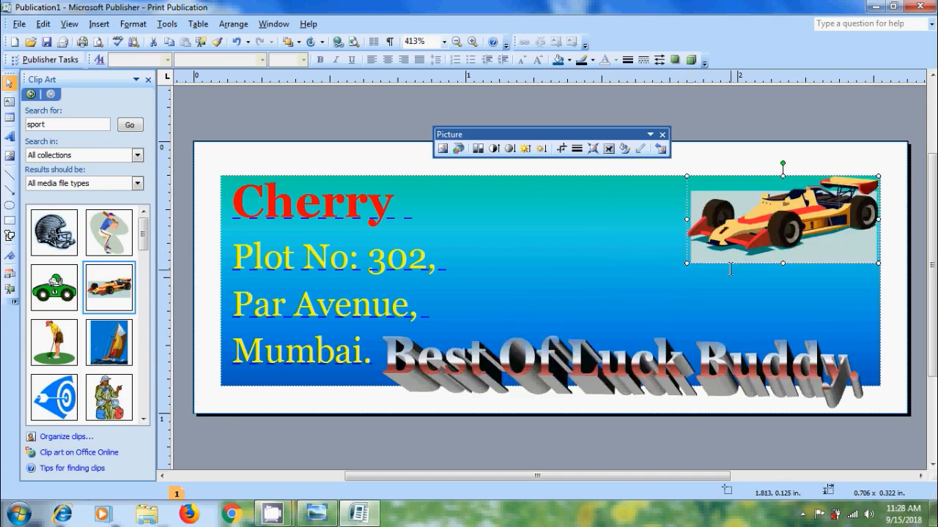
left_click(661, 278)
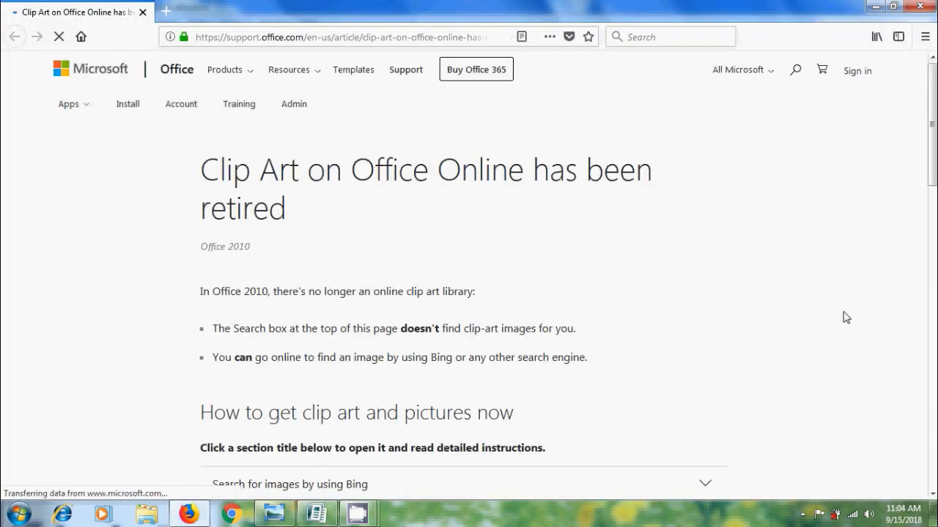
- Expand the 'Sites where you can find clip art' section on the retired clip art support page
scroll(468, 275, "down", 3)
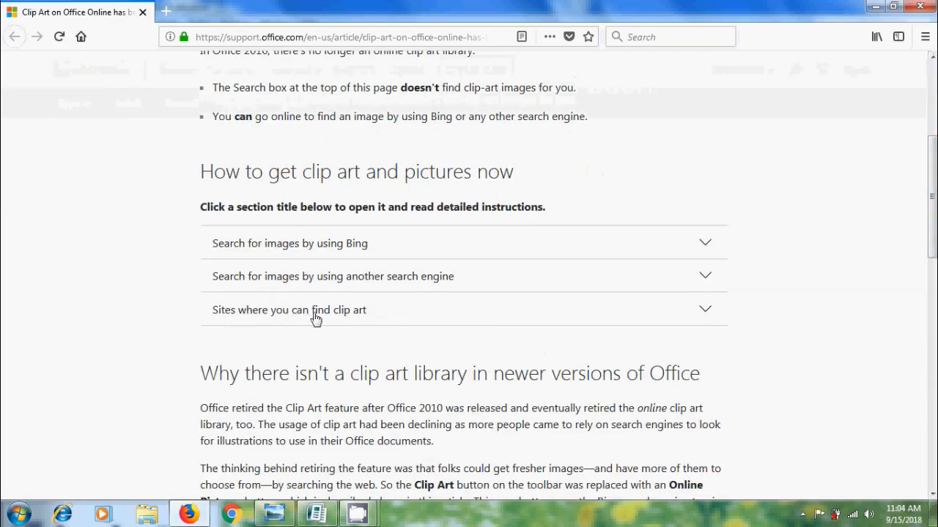
left_click(326, 314)
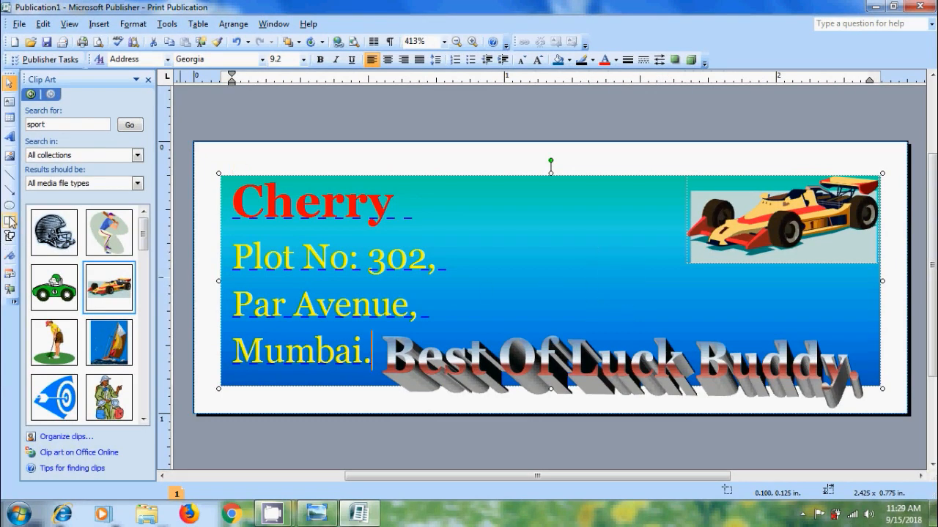
- Draw a rectangle covering the whole label page and bring up its Format AutoShape settings
left_click(9, 219)
left_click_drag(196, 141, 778, 427)
left_click_drag(863, 412, 908, 415)
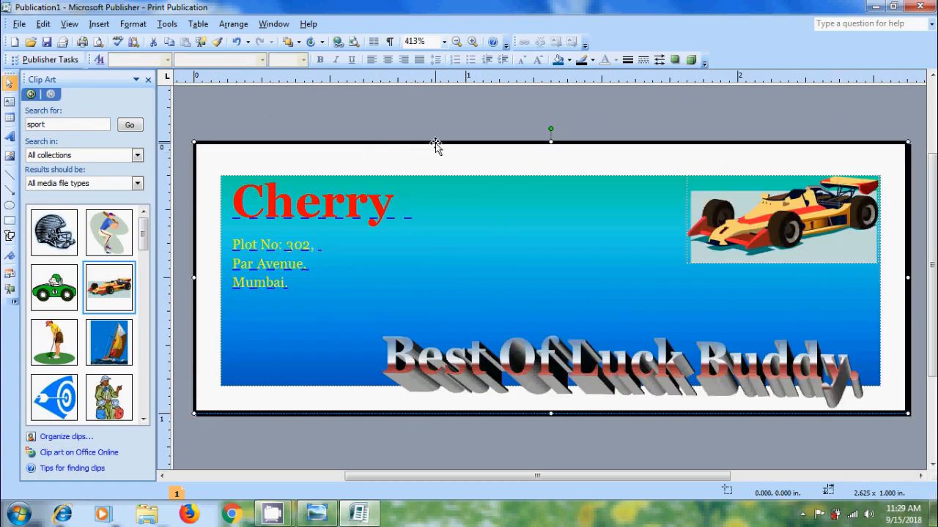
double_click(435, 146)
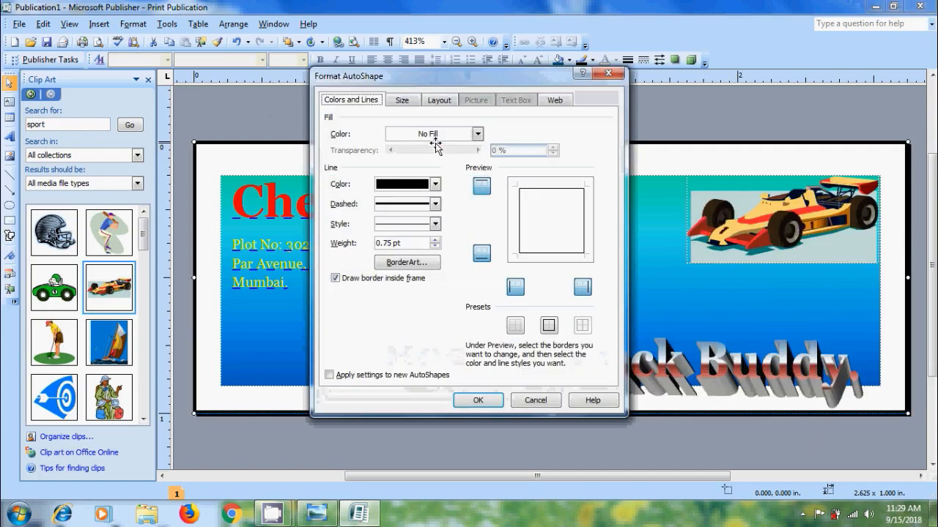
- Apply the BorderArt 165 race-car border to the page rectangle
left_click(436, 264)
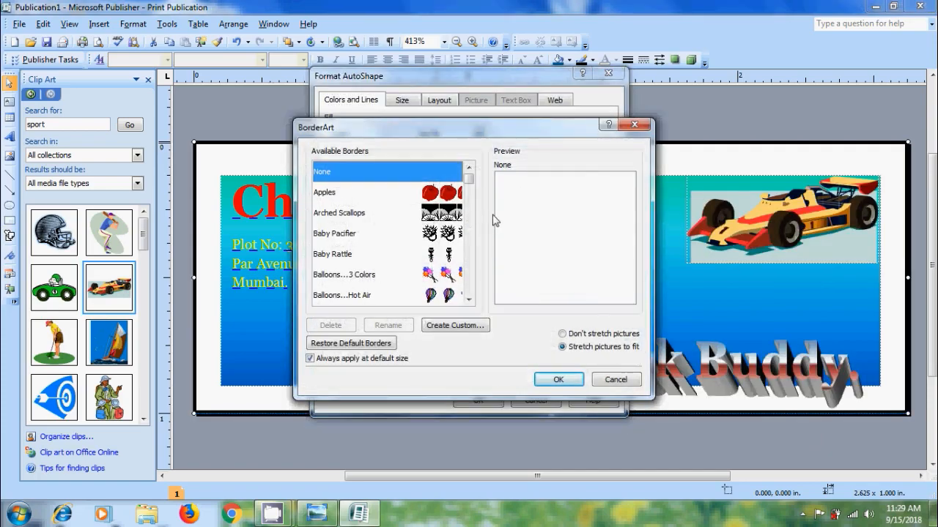
mouse_move(469, 178)
left_mouse_down()
mouse_move(475, 297)
mouse_move(483, 262)
mouse_move(473, 195)
left_mouse_up()
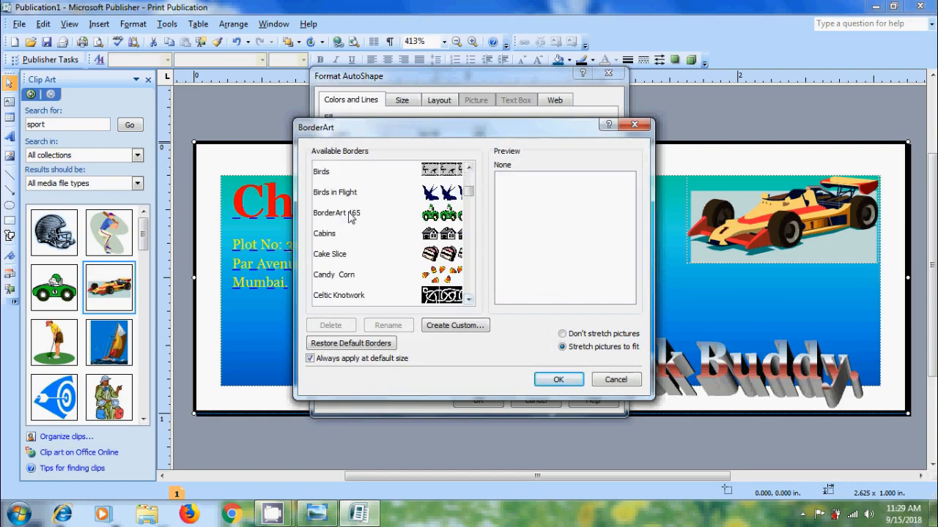
left_click(349, 213)
left_click(563, 379)
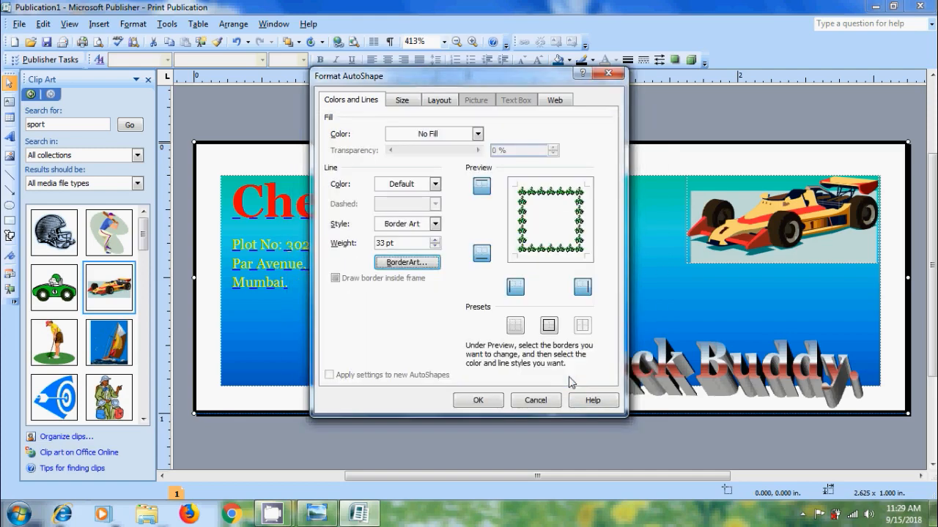
left_click(482, 402)
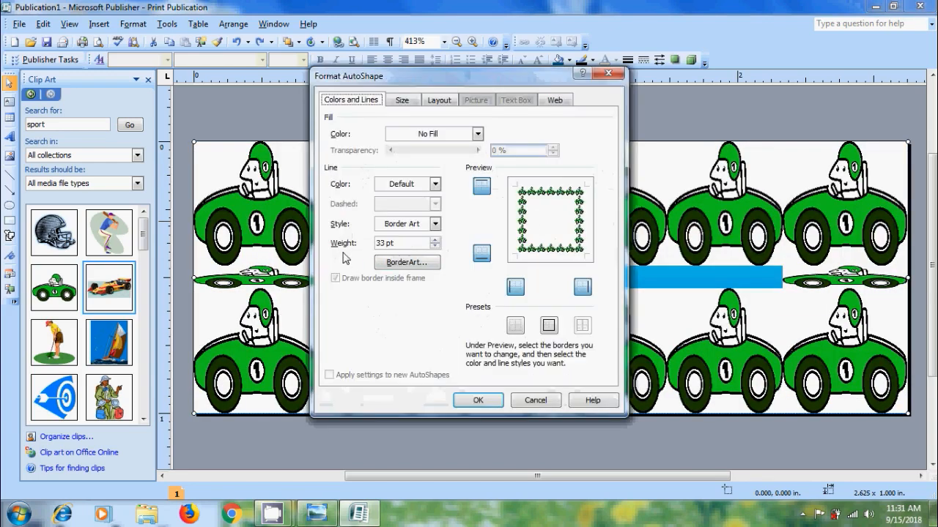
- Reduce the race-car border weight to 9.5 pt
left_click(435, 249)
left_click(435, 249)
left_click(435, 249)
left_click(436, 249)
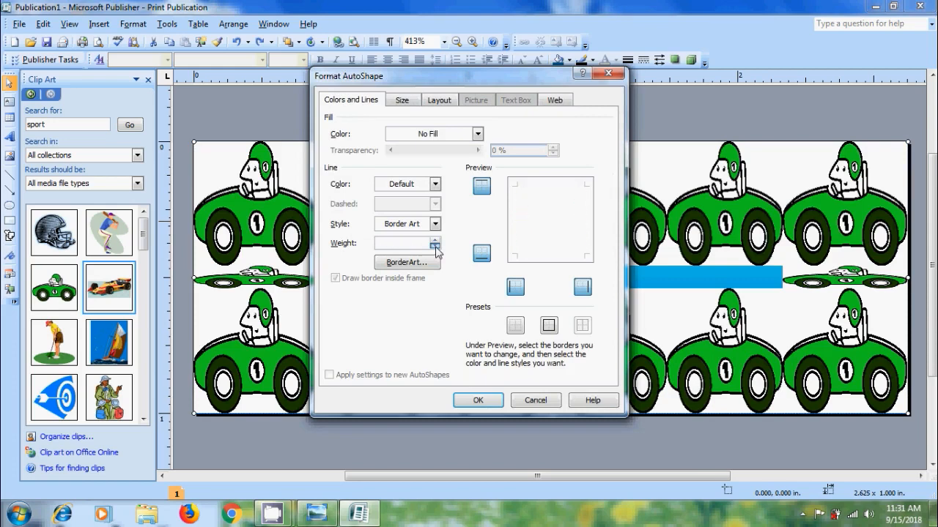
left_click(435, 249)
left_click(435, 249)
left_click(435, 249)
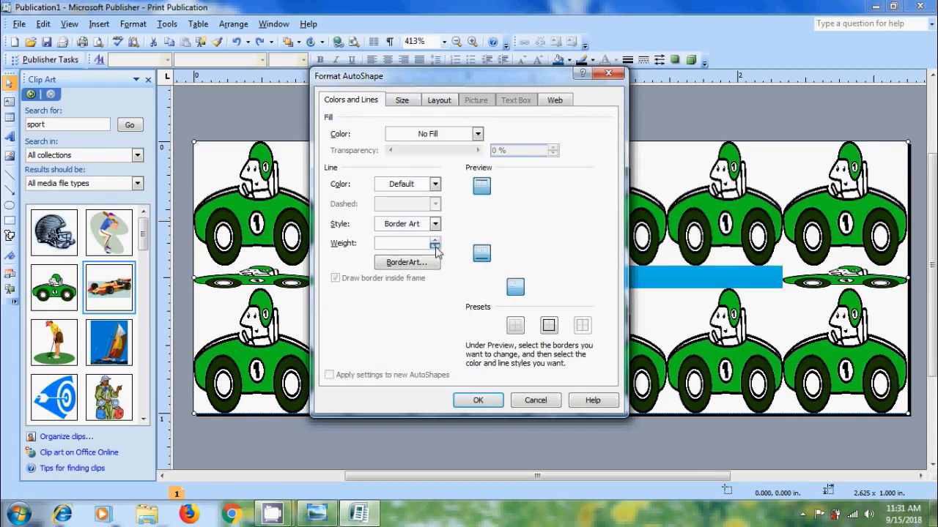
left_click(435, 249)
left_click(435, 250)
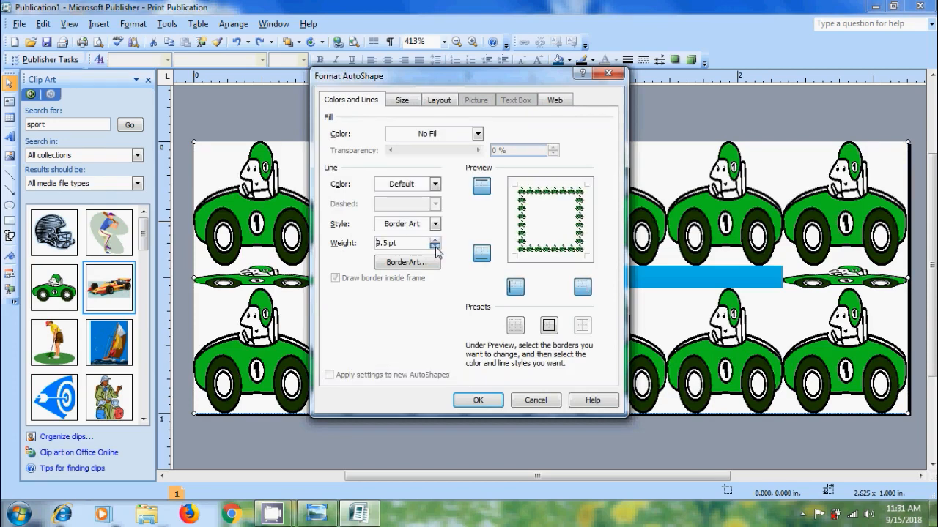
left_click(480, 400)
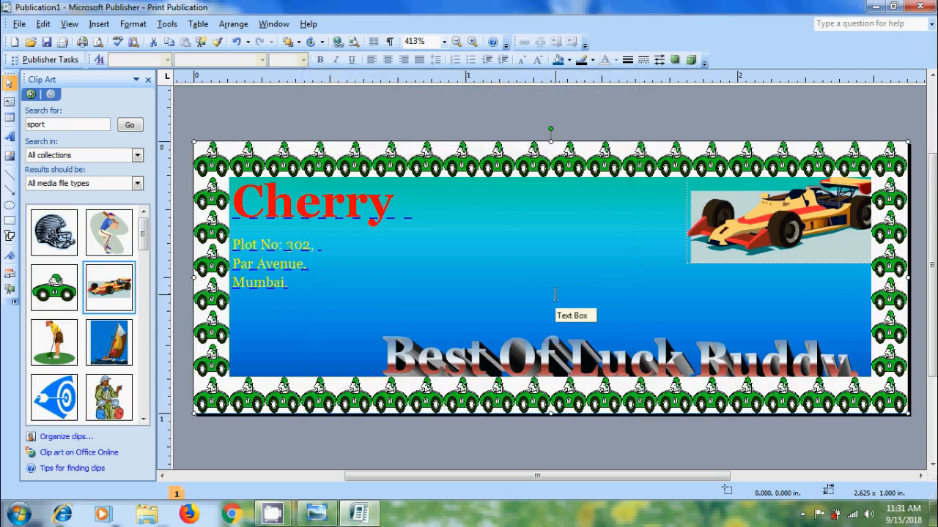
- Nudge the 'Best Of Luck Buddy.' WordArt slightly up and right to sit inside the race-car border
left_click(620, 357)
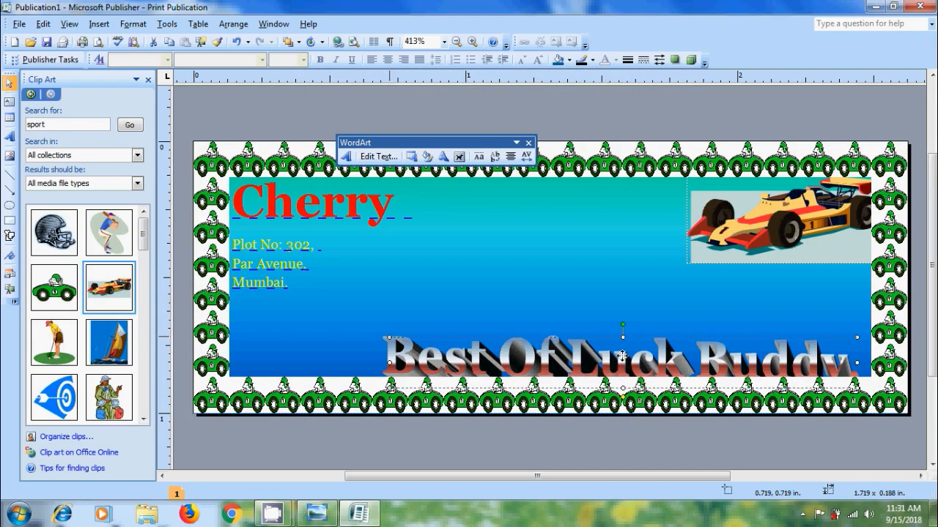
left_click_drag(620, 358, 624, 340)
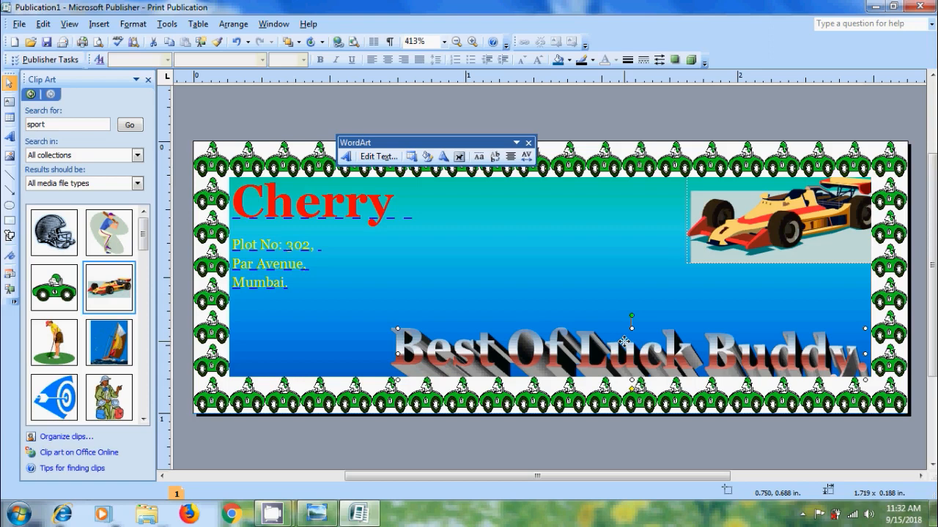
left_click(99, 43)
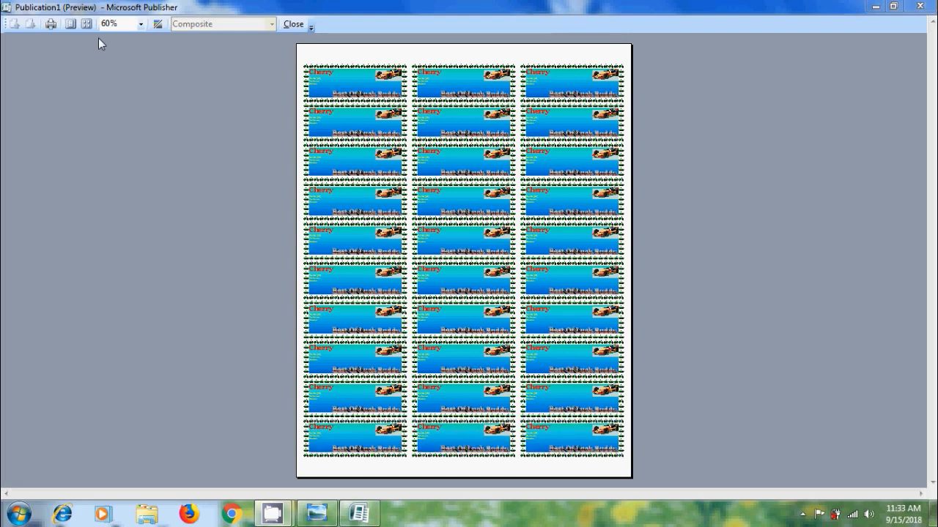
left_click(294, 24)
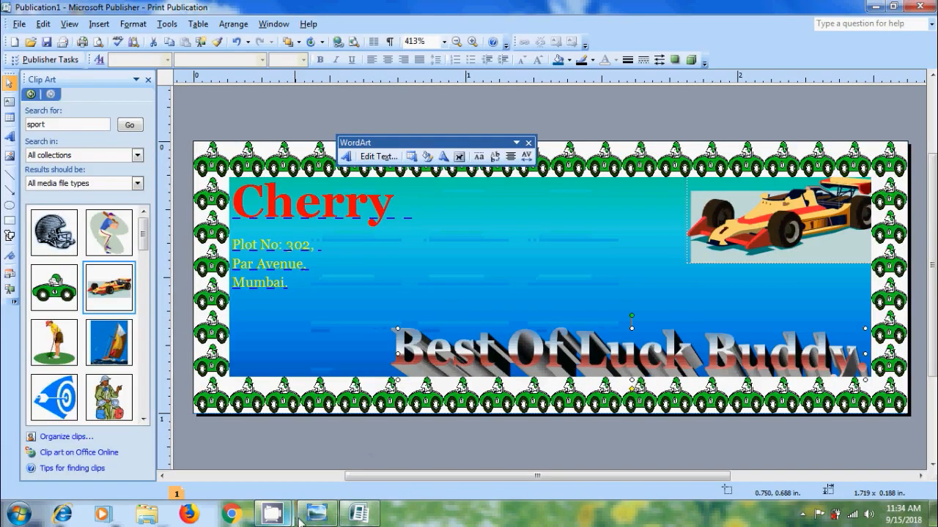